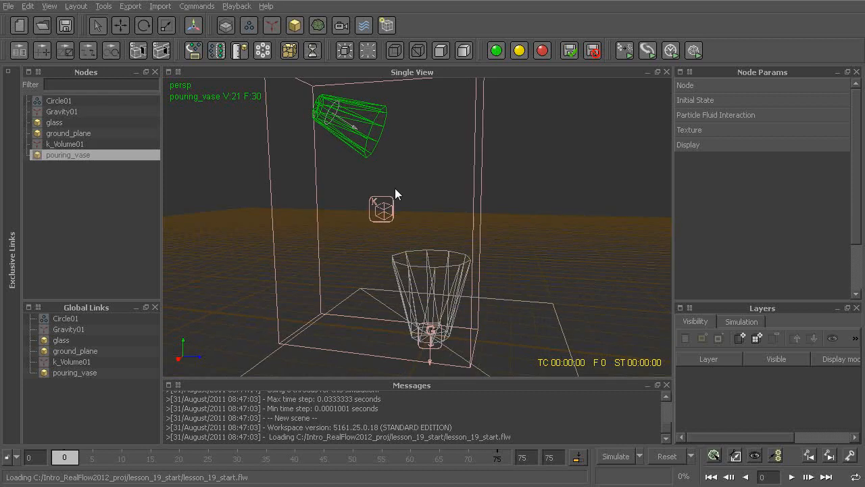
Step: Select the Circle01 emitter and examine its simulated particles inside the glass up close at frame 75
click(349, 132)
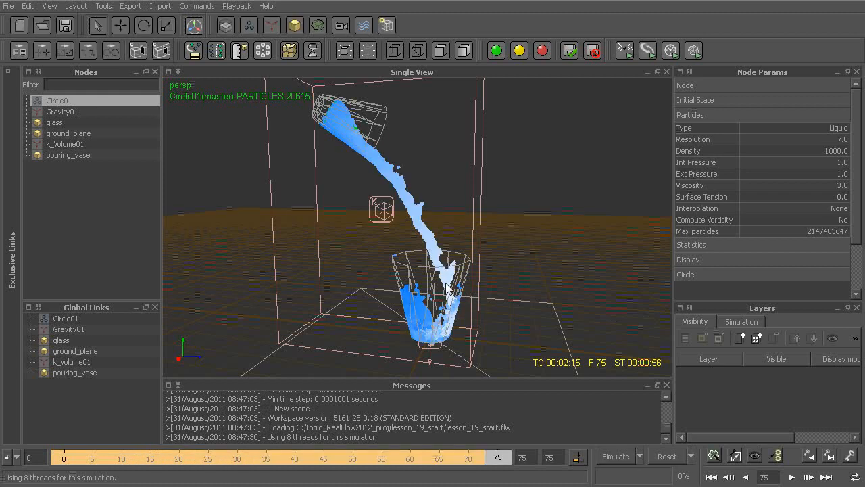
alt+middle_drag(390, 267, 377, 225)
alt+drag(377, 225, 358, 226)
alt+right_drag(359, 226, 417, 277)
alt+middle_drag(417, 277, 428, 166)
alt+drag(428, 166, 428, 233)
alt+right_drag(428, 229, 445, 240)
alt+drag(424, 211, 477, 237)
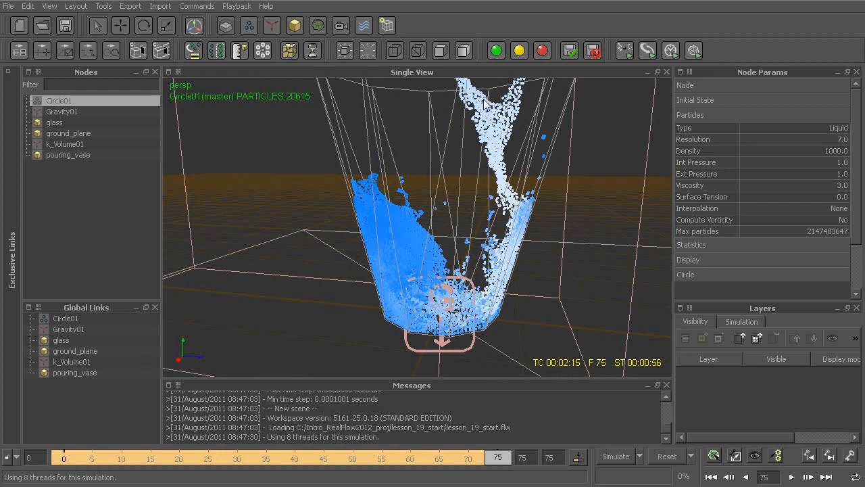
alt+middle_drag(506, 144, 506, 166)
alt+drag(506, 166, 503, 197)
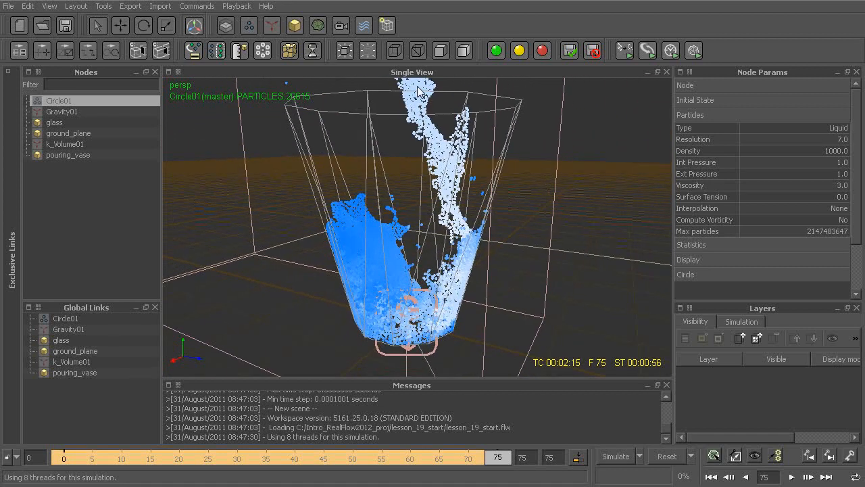
mouse_move(356, 301)
alt+mouse_down()
mouse_move(374, 298)
mouse_move(369, 304)
alt+mouse_up()
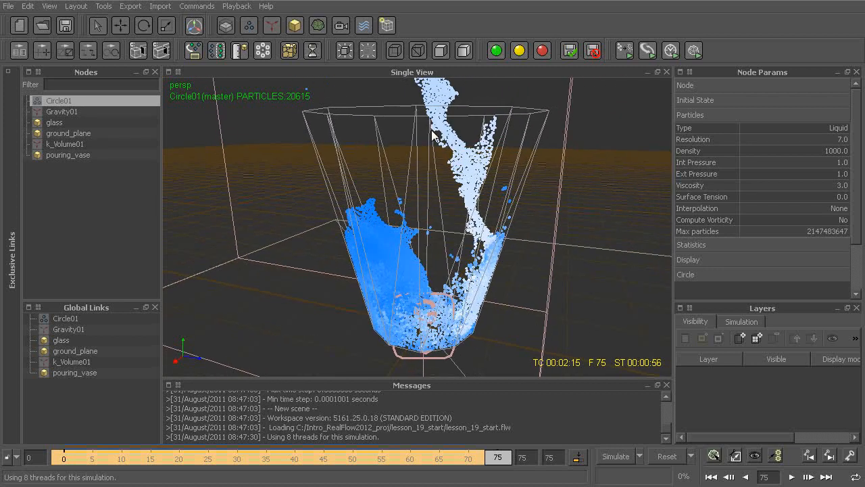
alt+drag(499, 230, 505, 237)
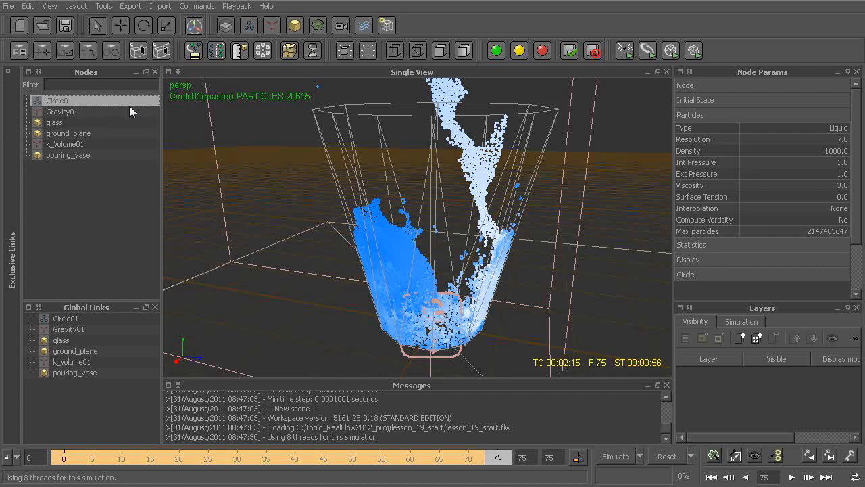
Step: Create a standard particle mesh for the fluid and expand its node to reveal the linked emitter
click(318, 25)
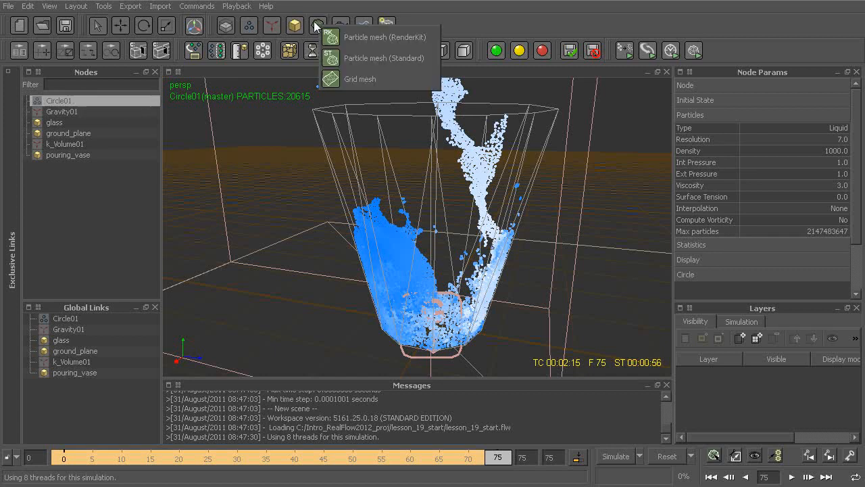
click(382, 59)
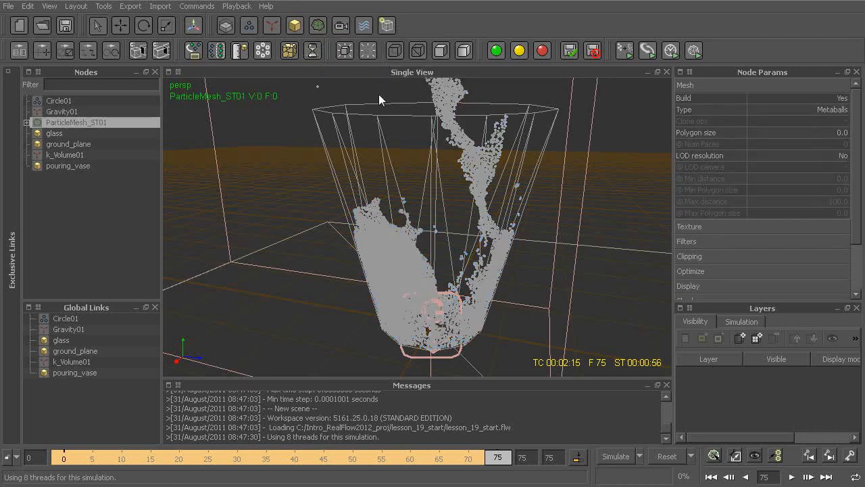
click(25, 123)
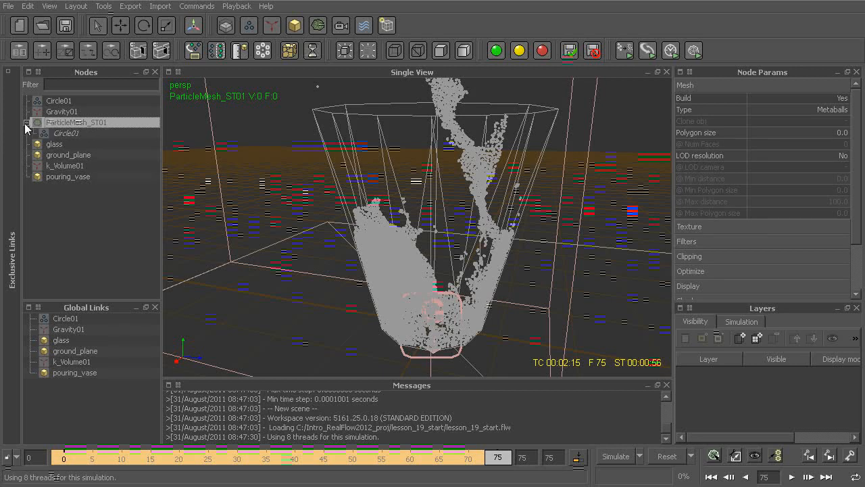
Step: Compare the parameters of the particle mesh node with those of its nested Circle01 emitter
click(68, 134)
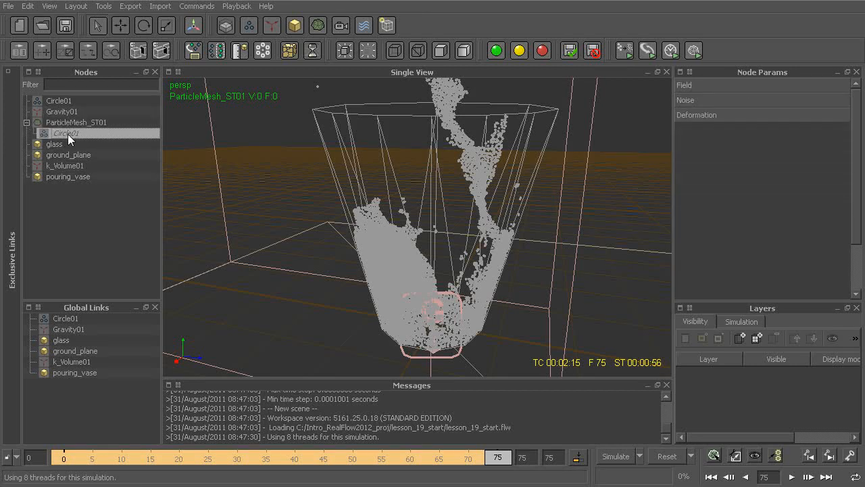
click(68, 124)
click(68, 134)
click(66, 124)
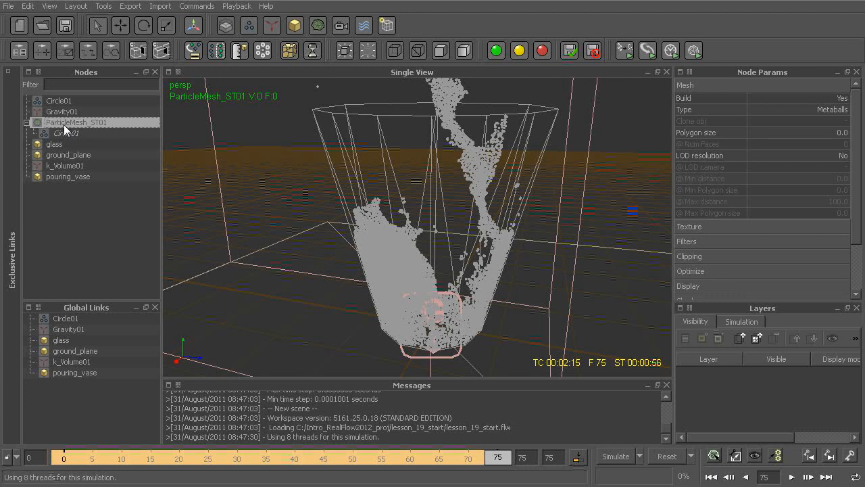
click(63, 133)
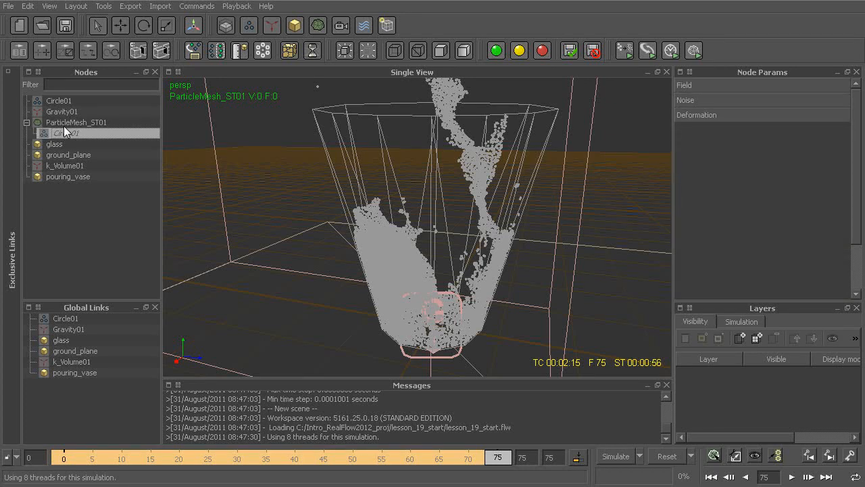
click(63, 123)
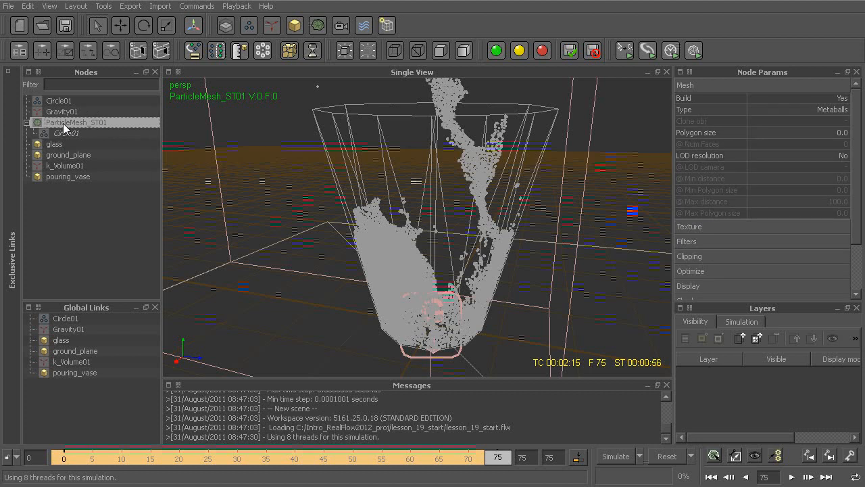
Step: Remove the Circle01 emitter from the particle mesh's list of emitters
right_click(63, 123)
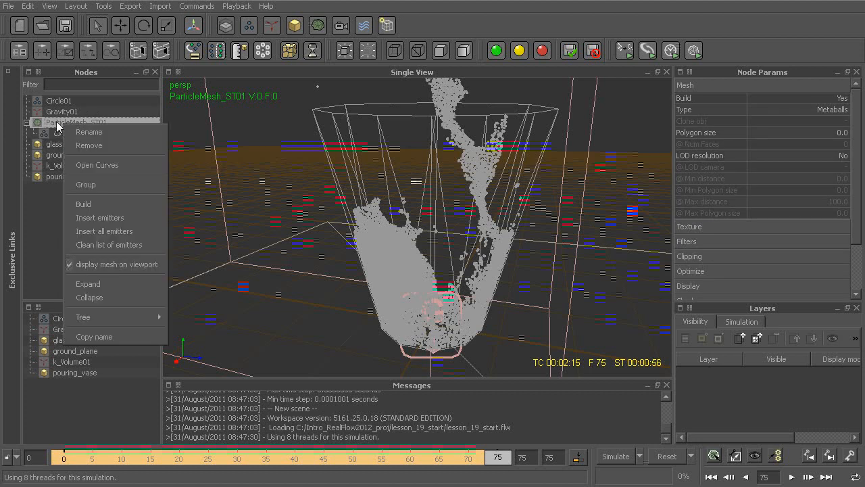
click(144, 218)
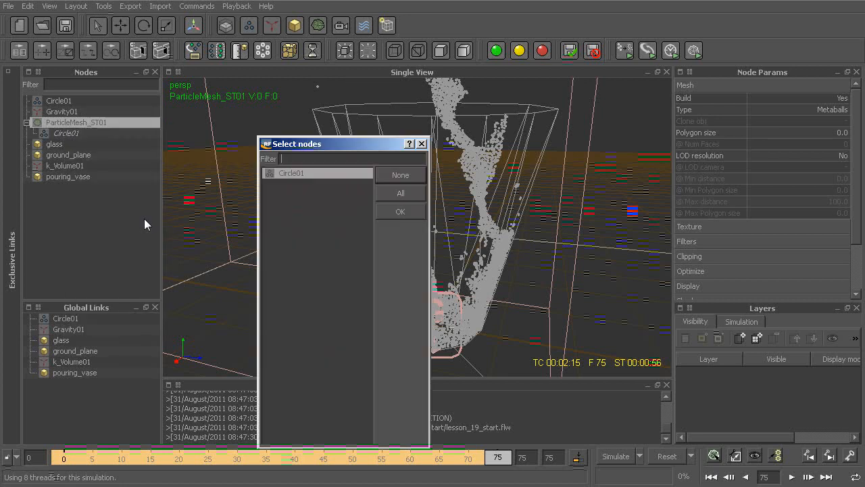
click(292, 192)
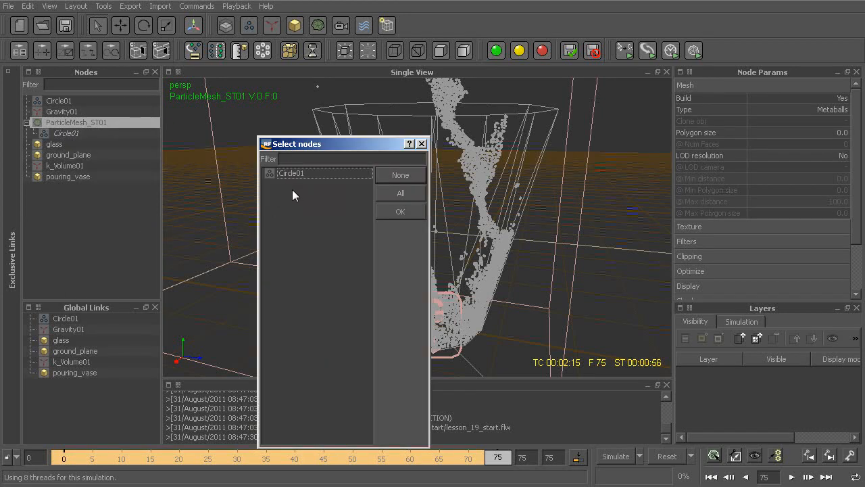
click(400, 212)
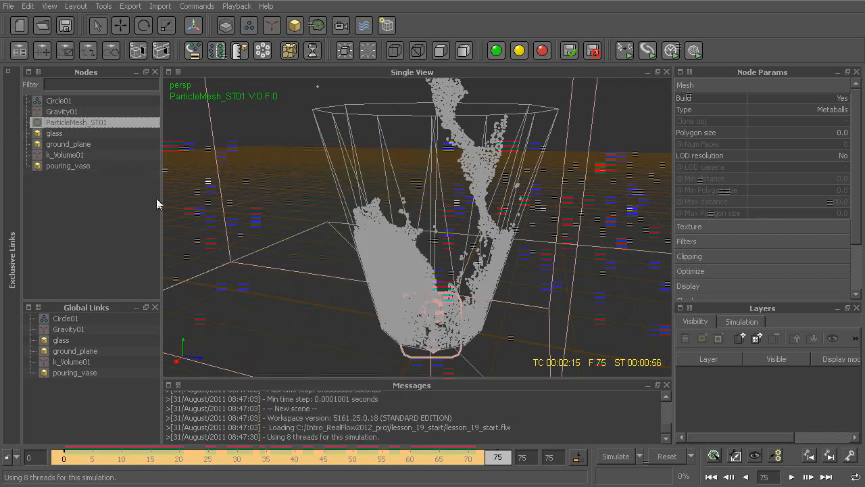
Step: Insert the Circle01 emitter into the ParticleMesh_ST01 node
right_click(81, 124)
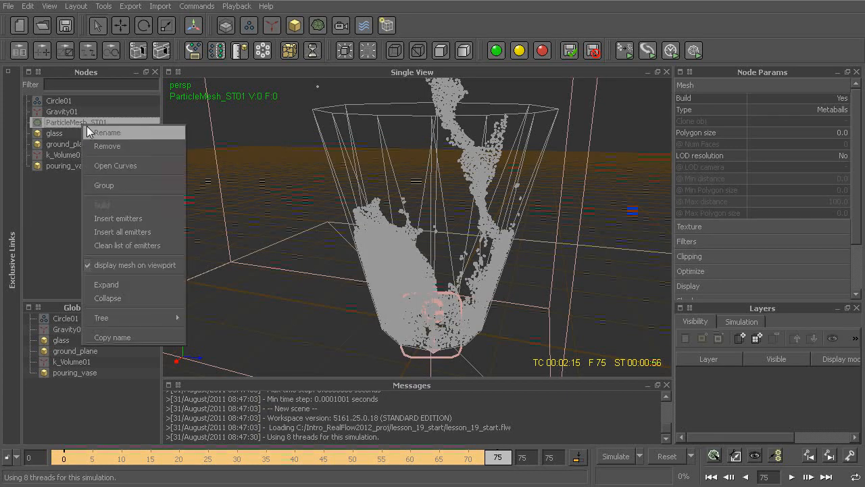
click(130, 217)
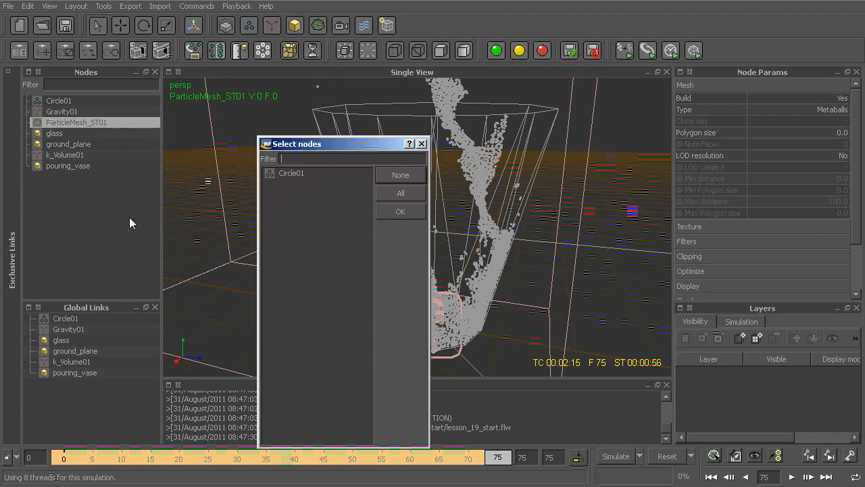
click(290, 173)
click(398, 213)
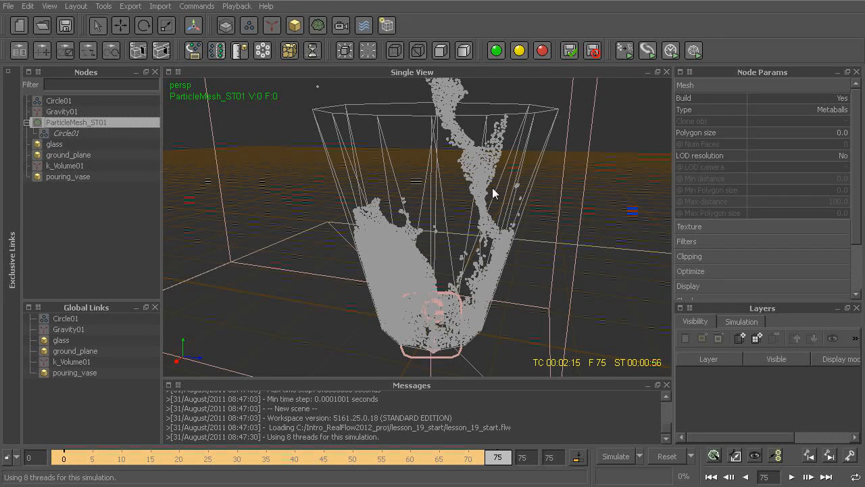
Step: Build the particle mesh for the current frame from the Circle01 fluid particles
alt+drag(460, 298, 367, 233)
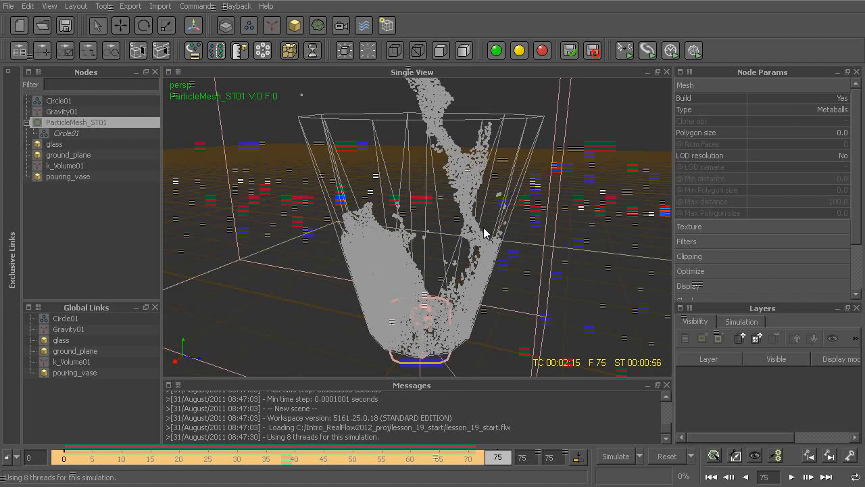
right_click(85, 124)
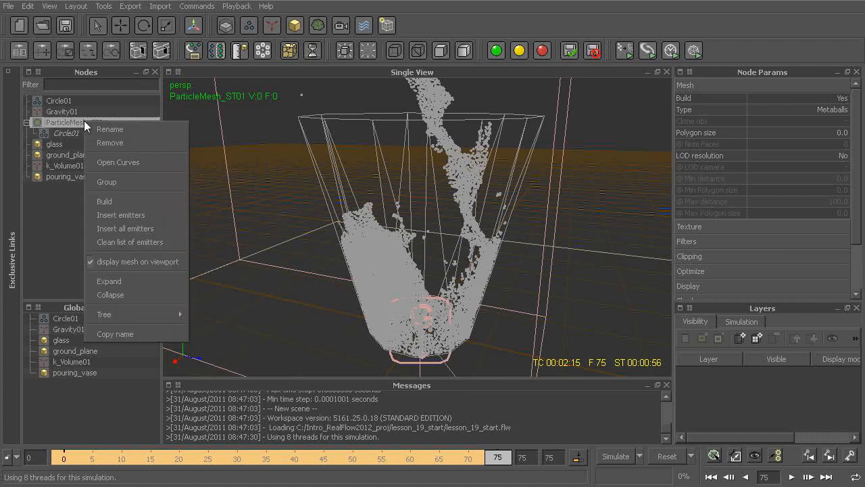
click(136, 202)
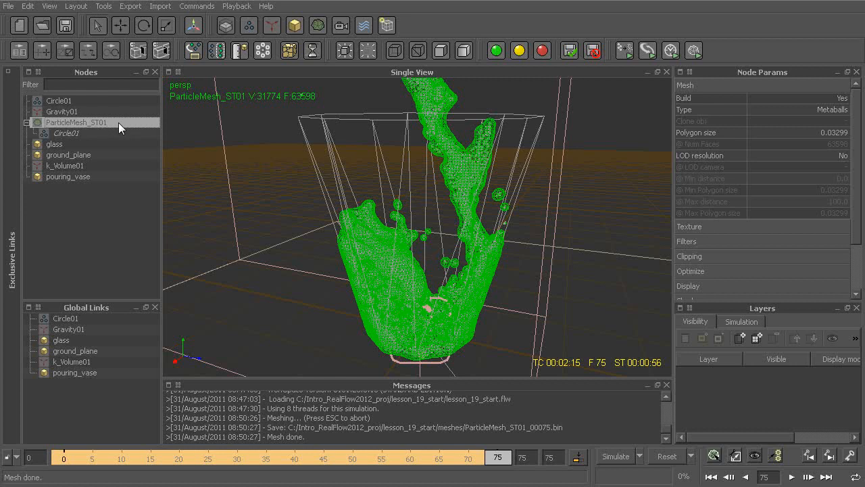
Step: Display the particle mesh smooth shaded and deselect it to view the fluid surface in the glass
click(464, 52)
click(551, 105)
alt+drag(544, 102, 491, 195)
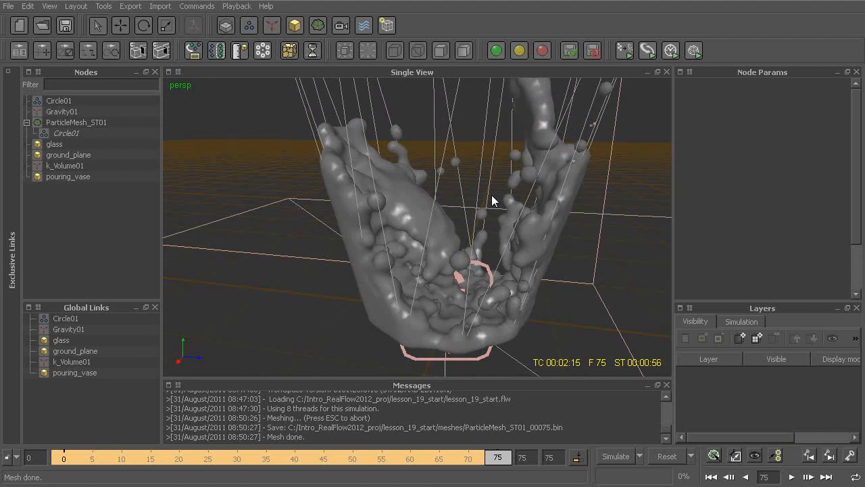
alt+drag(449, 242, 433, 235)
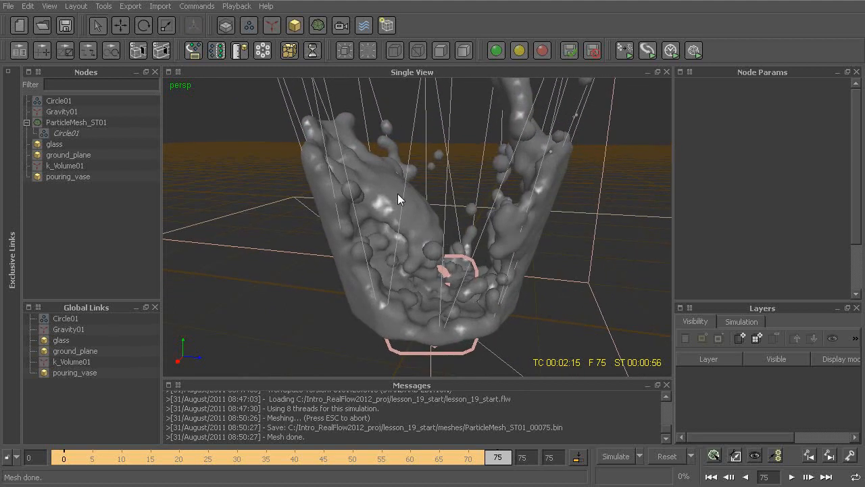
Step: Review the particle mesh's polygon size and other parameters, plus the Field and Deformation settings of its nested Circle01 emitter
click(86, 123)
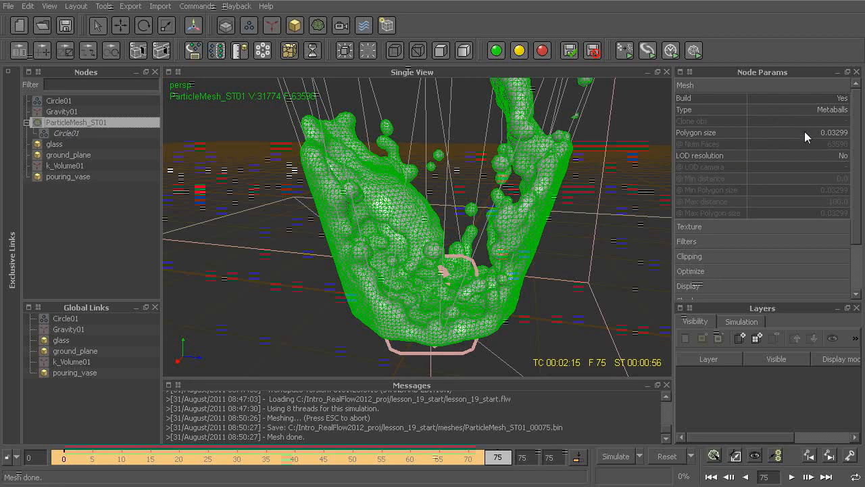
scroll(857, 163, down, 1)
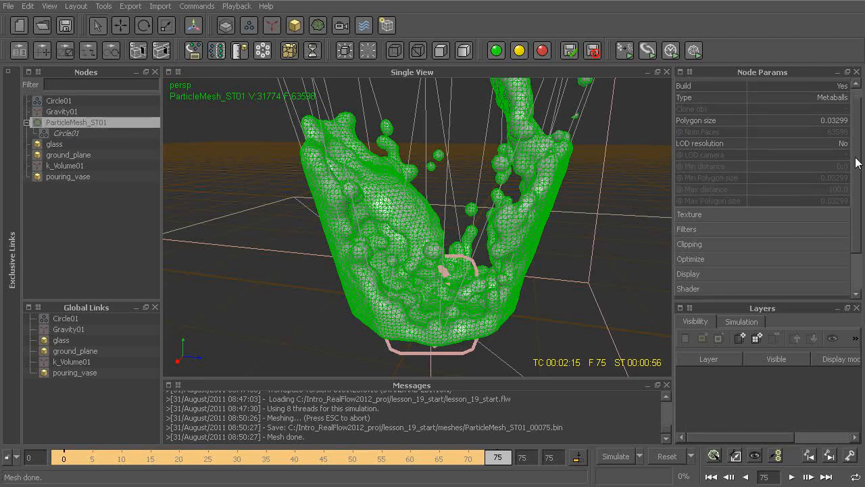
double_click(784, 120)
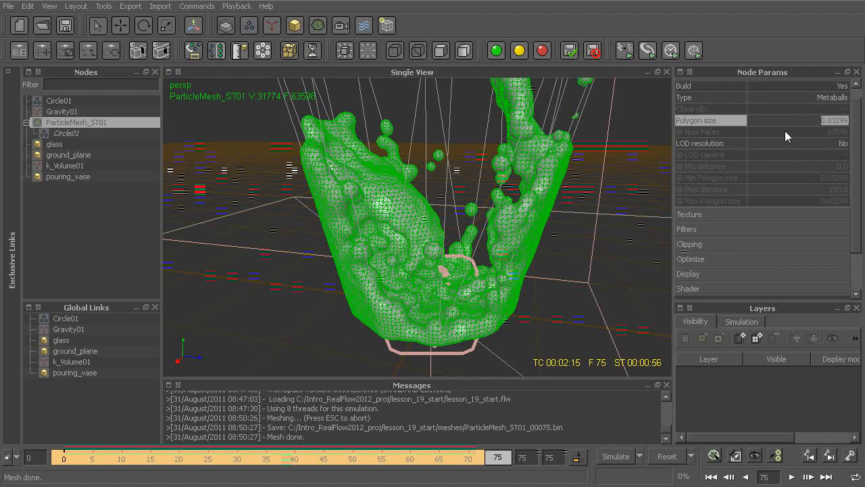
scroll(857, 193, down, 1)
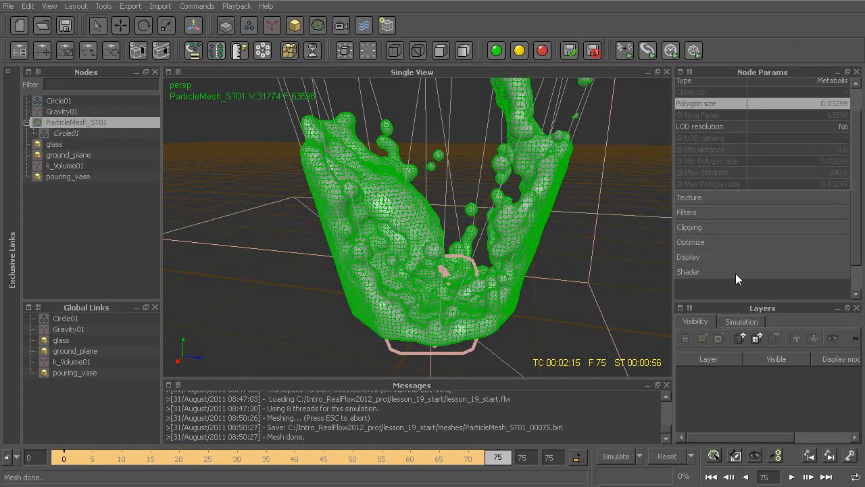
click(65, 134)
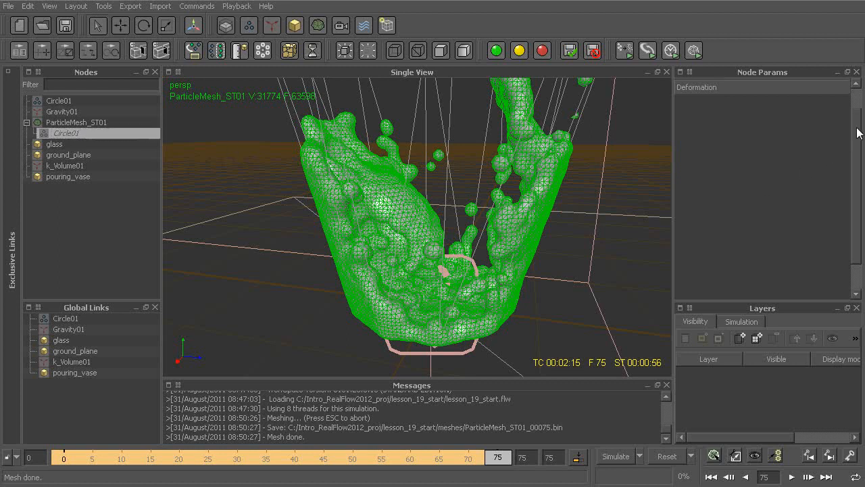
click(713, 85)
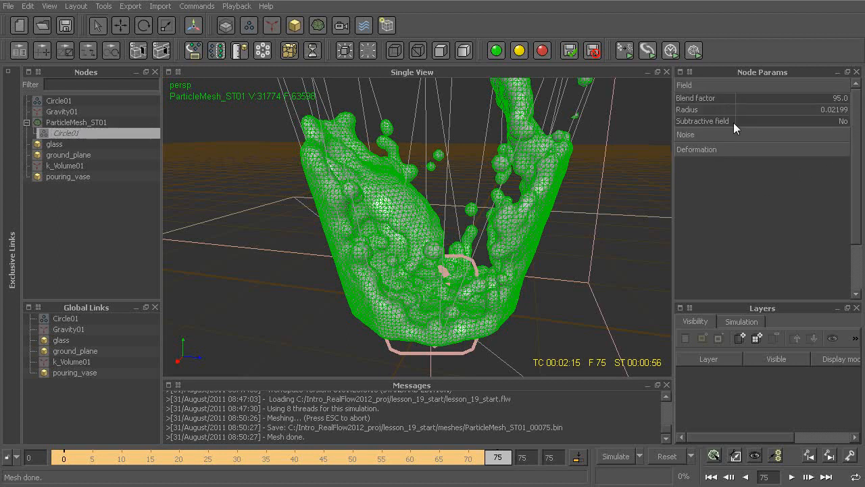
click(716, 149)
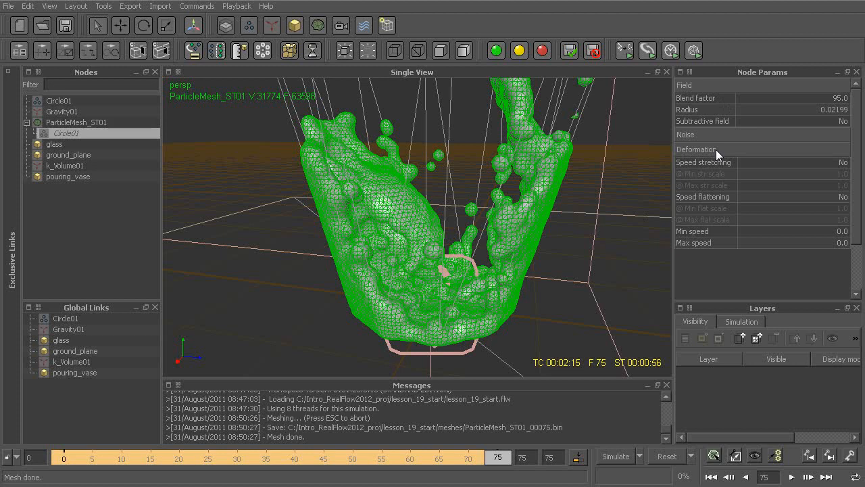
Step: Set the polygon size of the ParticleMesh_ST01 mesh to 0.05
click(76, 123)
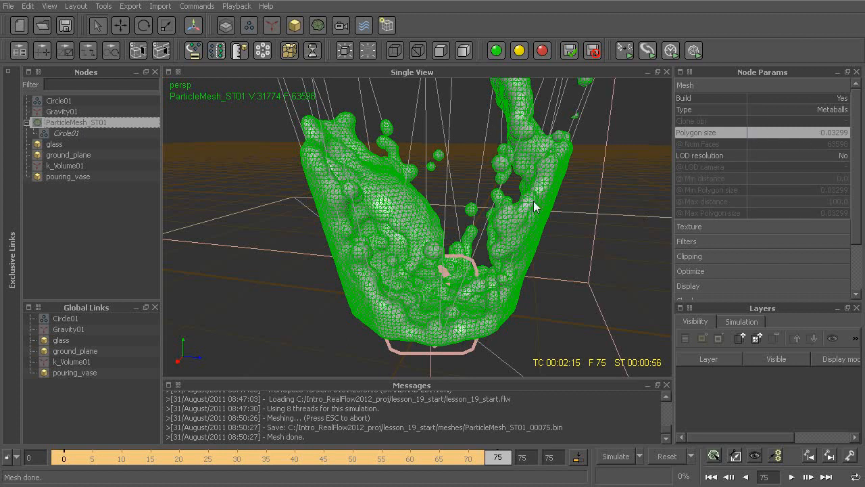
click(812, 135)
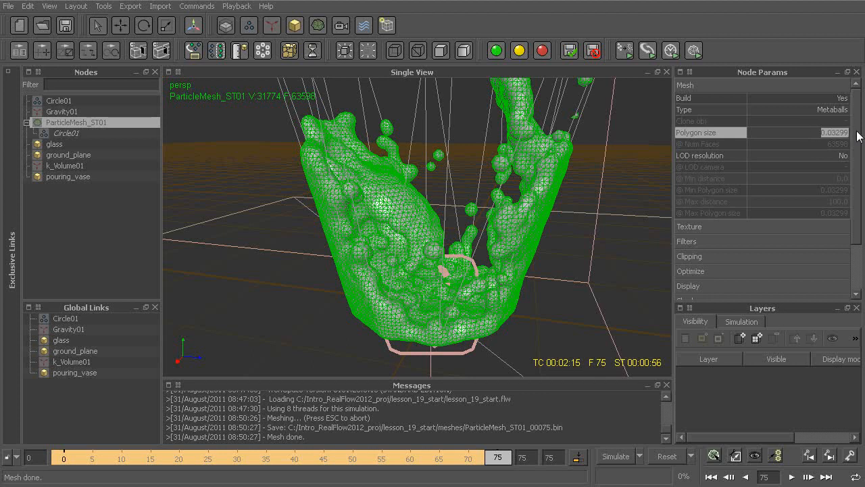
text(0.05)
key(Return)
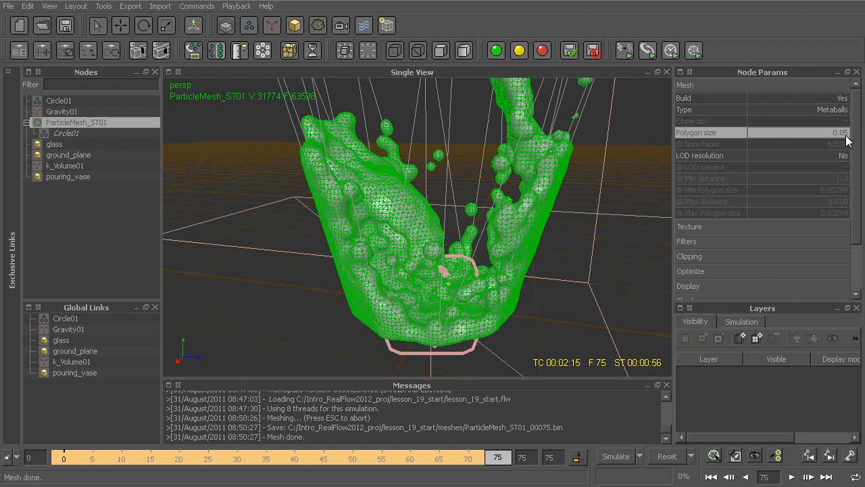
Step: Rebuild the ParticleMesh_ST01 mesh for the current frame and inspect its polygons inside the glass up close
right_click(97, 120)
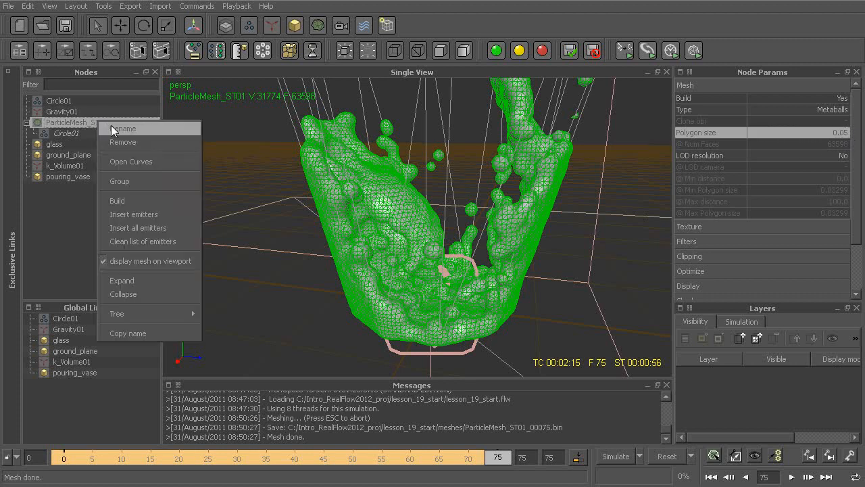
click(138, 200)
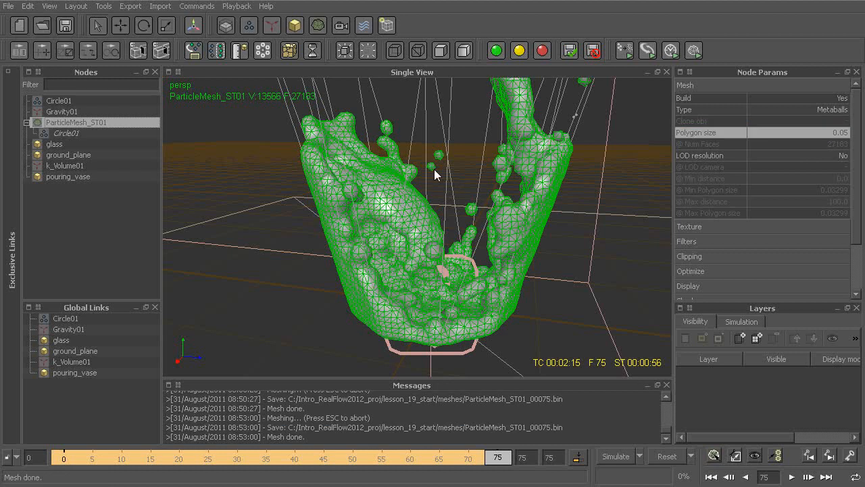
alt+drag(440, 207, 407, 239)
scroll(408, 238, up, 5)
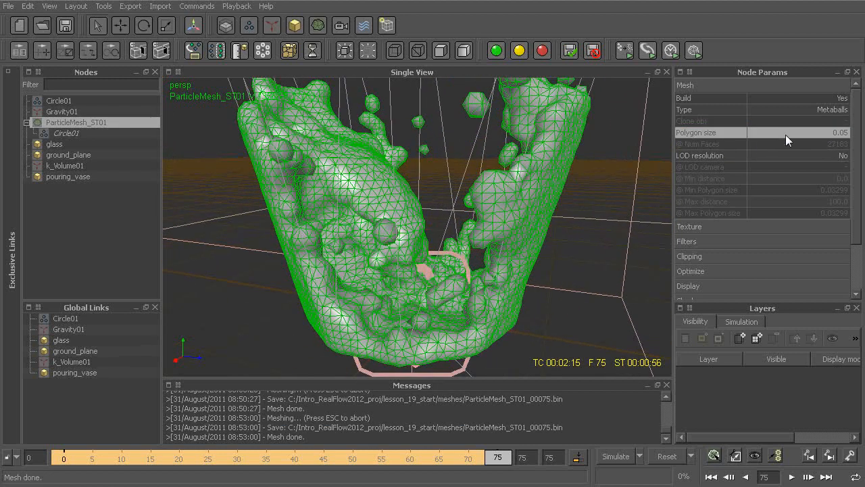
Step: Set the polygon size of the ParticleMesh_ST01 mesh to 0.02 and rebuild the mesh
double_click(805, 132)
text(.02)
key(Return)
right_click(123, 122)
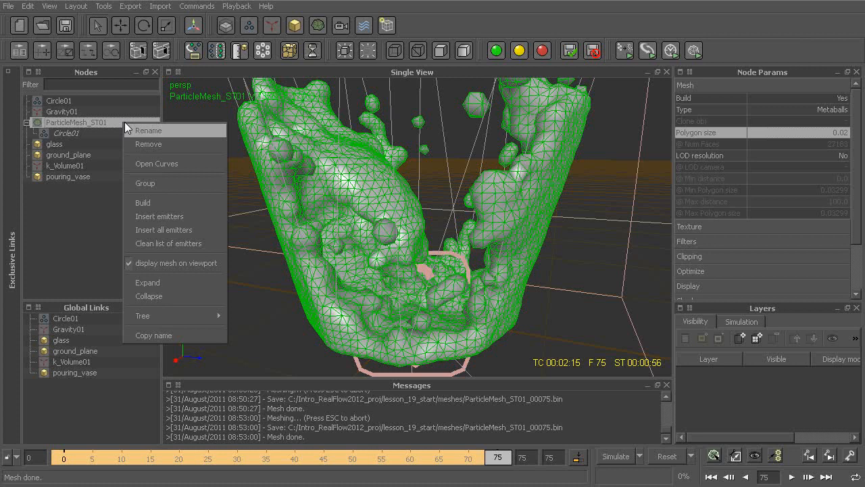
click(161, 204)
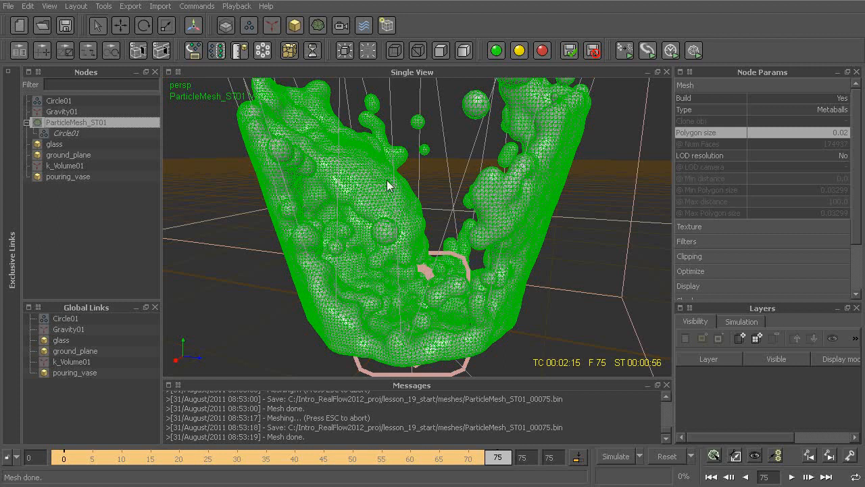
Step: Examine the detail of the fluid surface from several angles, both with the mesh selected and with it deselected
alt+middle_drag(342, 182, 394, 220)
alt+drag(394, 219, 309, 144)
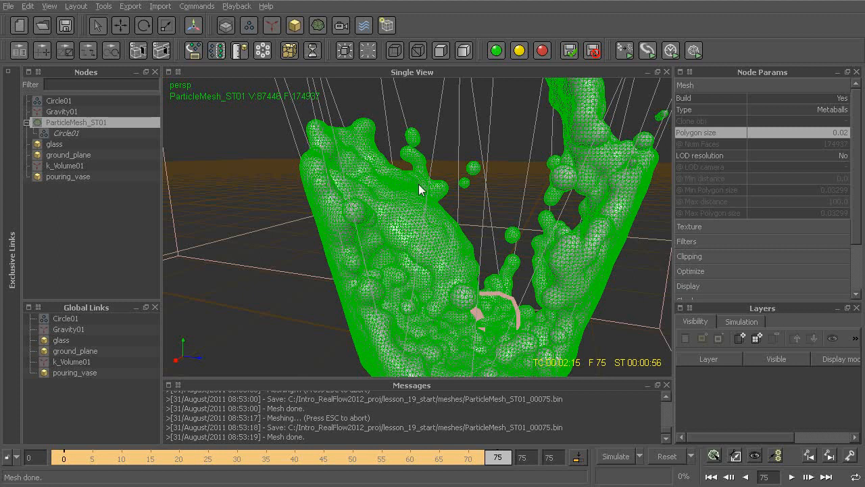
alt+middle_drag(417, 183, 409, 179)
alt+drag(440, 176, 390, 149)
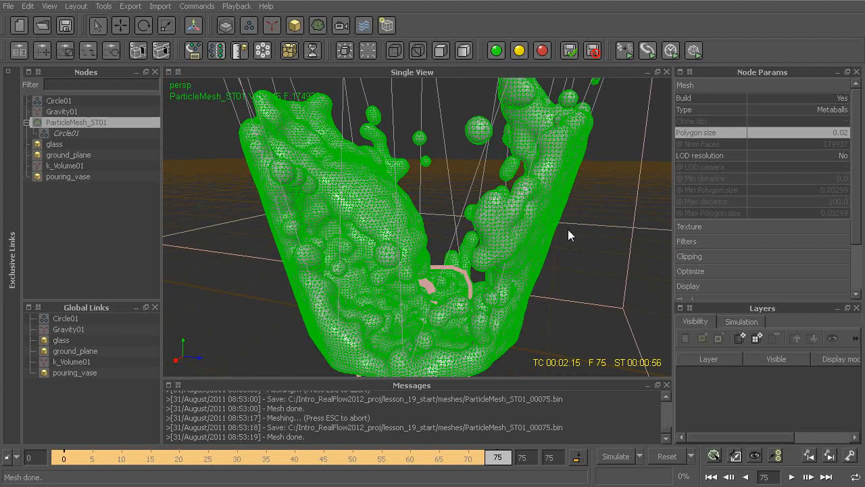
click(594, 193)
alt+drag(574, 229, 521, 157)
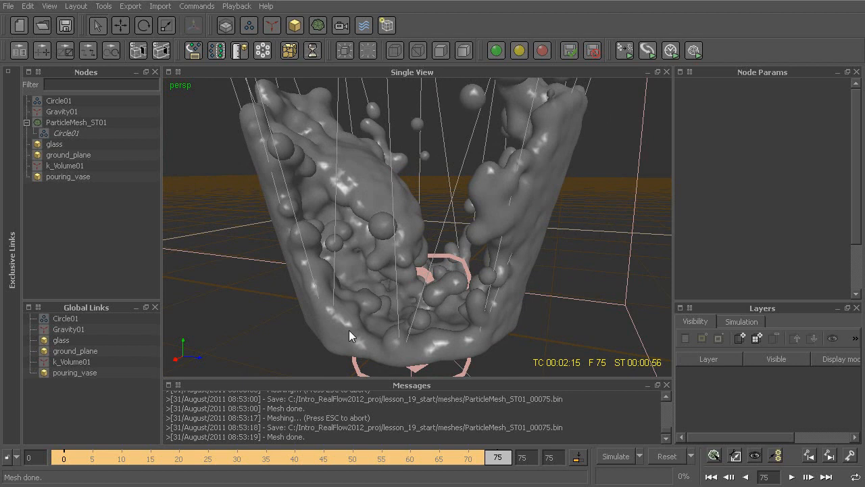
alt+drag(379, 234, 416, 258)
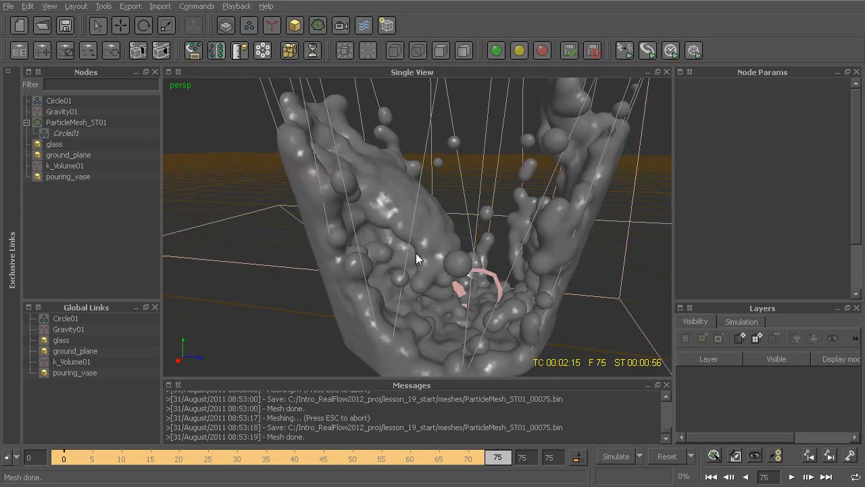
click(566, 198)
alt+drag(558, 252, 547, 246)
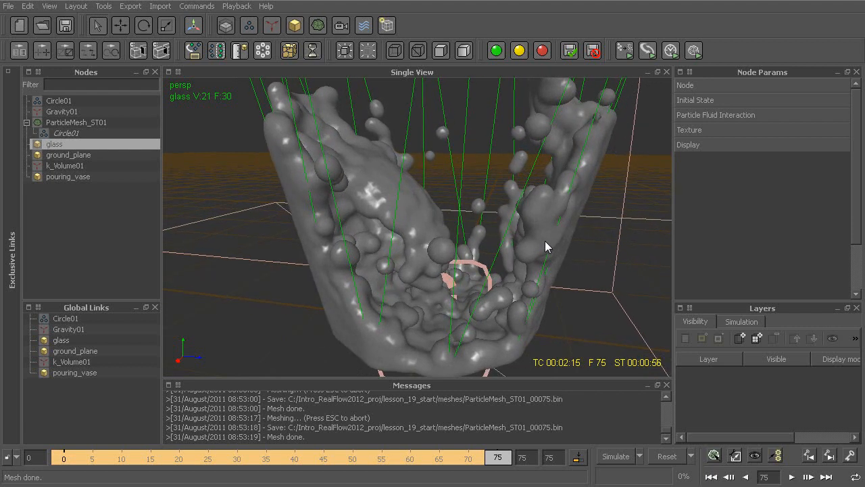
click(530, 217)
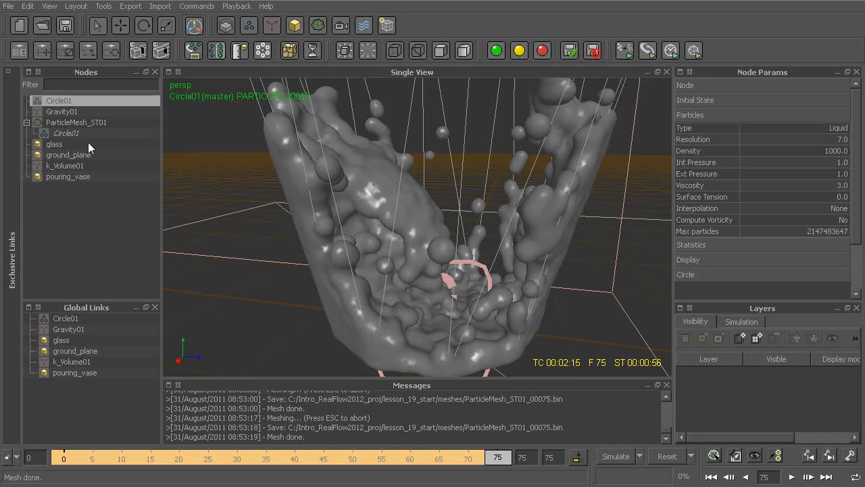
Step: Enable the filter on the ParticleMesh_ST01 mesh, rebuild it and deselect it to view the shaded fluid surface
click(77, 123)
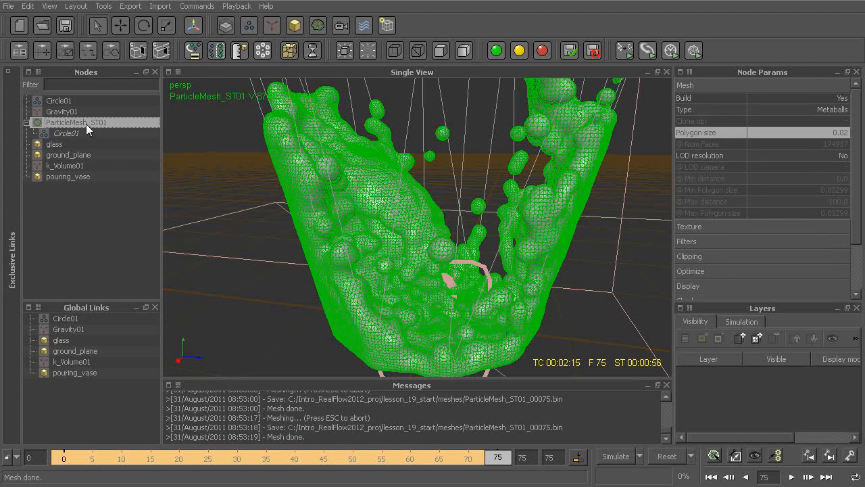
click(693, 240)
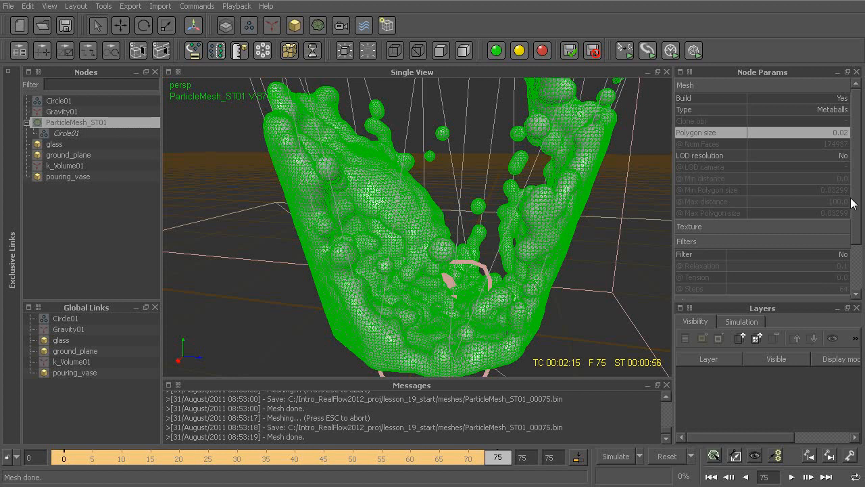
scroll(856, 200, down, 2)
scroll(856, 200, down, 2)
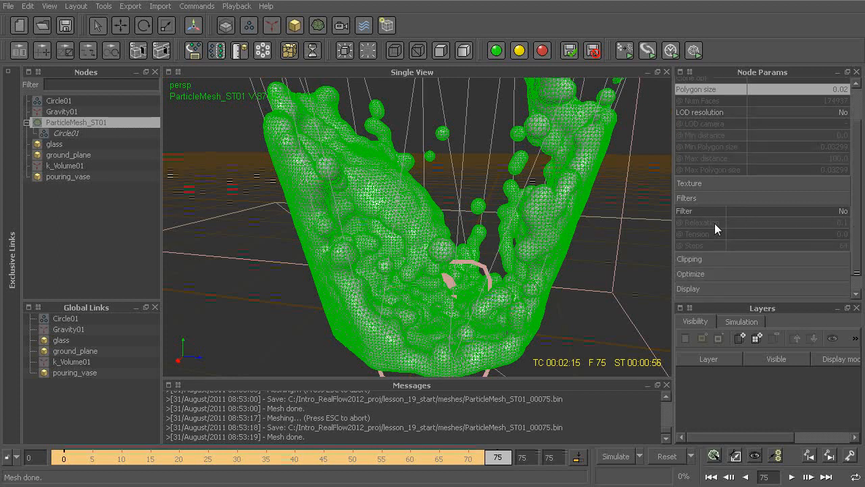
click(775, 213)
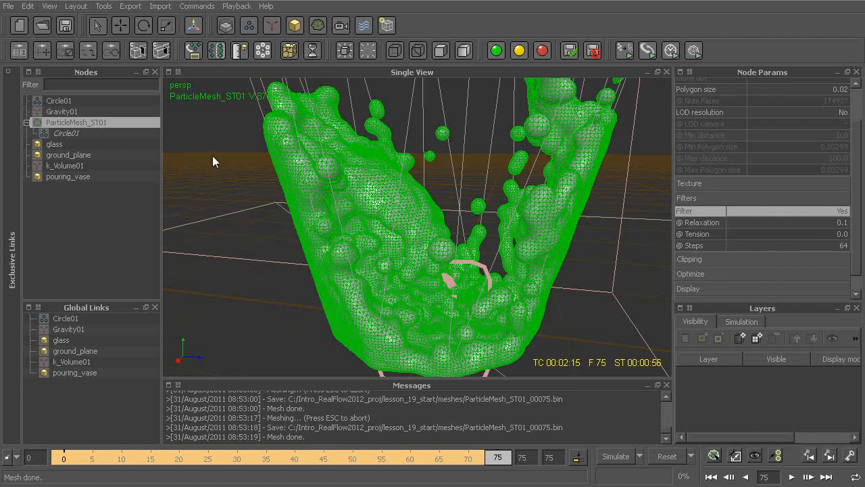
right_click(105, 123)
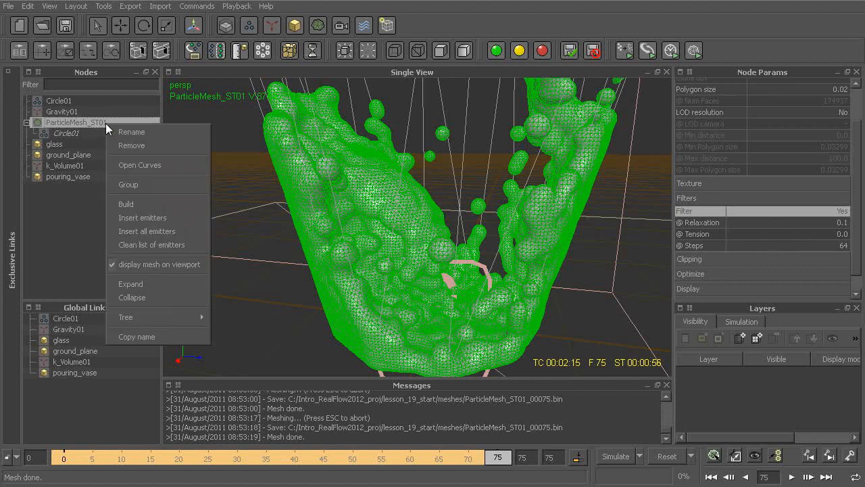
click(161, 204)
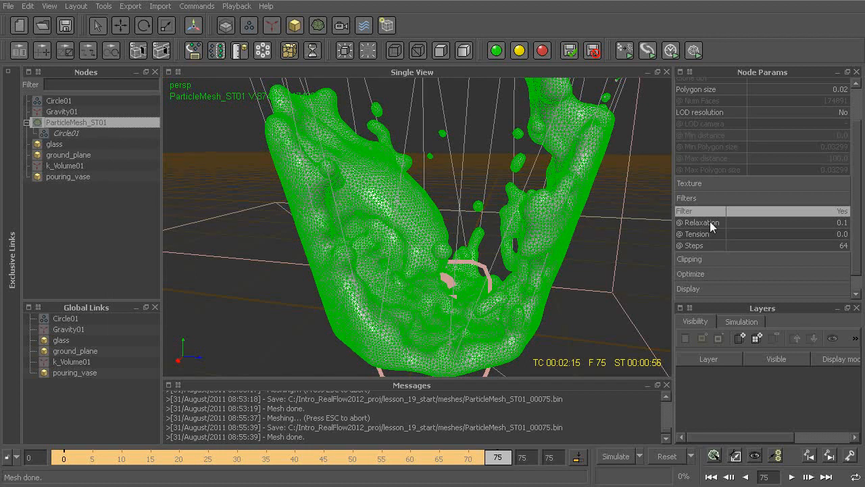
click(602, 247)
alt+drag(531, 272, 471, 261)
alt+drag(497, 234, 460, 229)
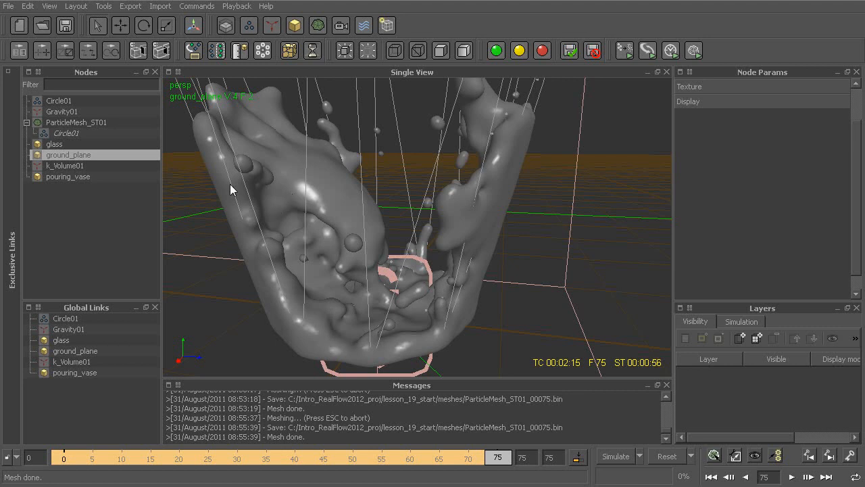
Step: Set the filter relaxation of the ParticleMesh_ST01 mesh to 0.2, rebuild it and deselect it to view the surface
click(74, 122)
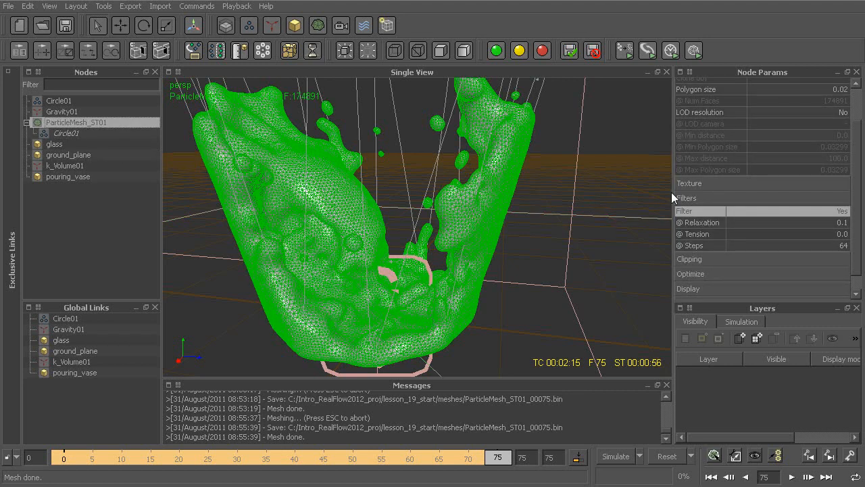
double_click(804, 222)
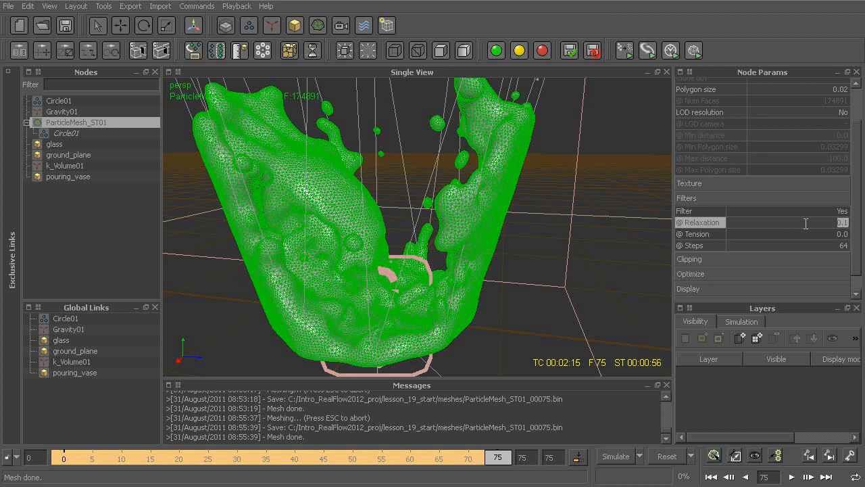
text(0.2)
key(Return)
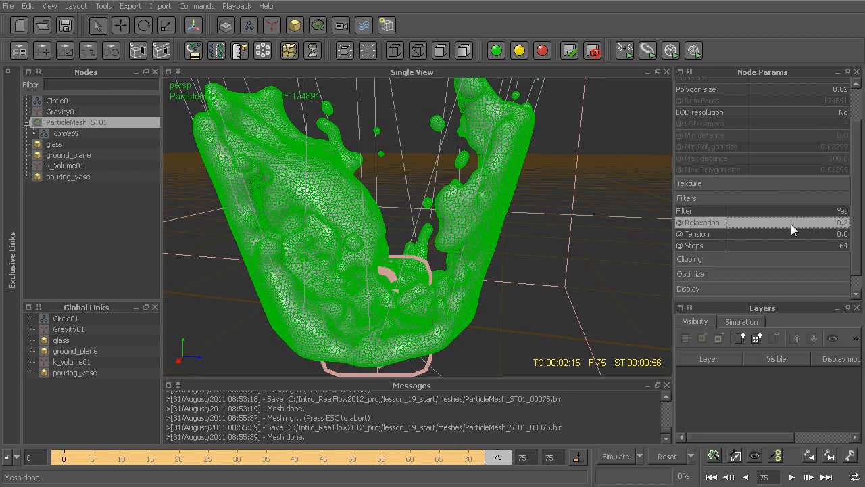
right_click(105, 121)
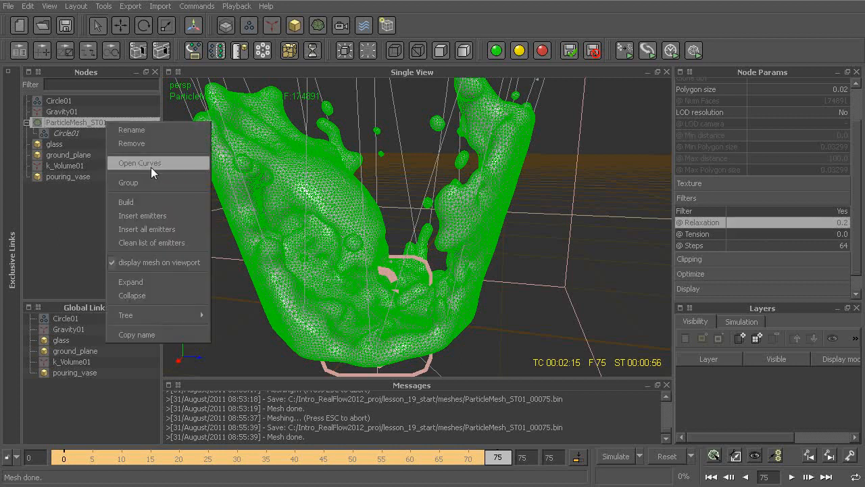
click(148, 201)
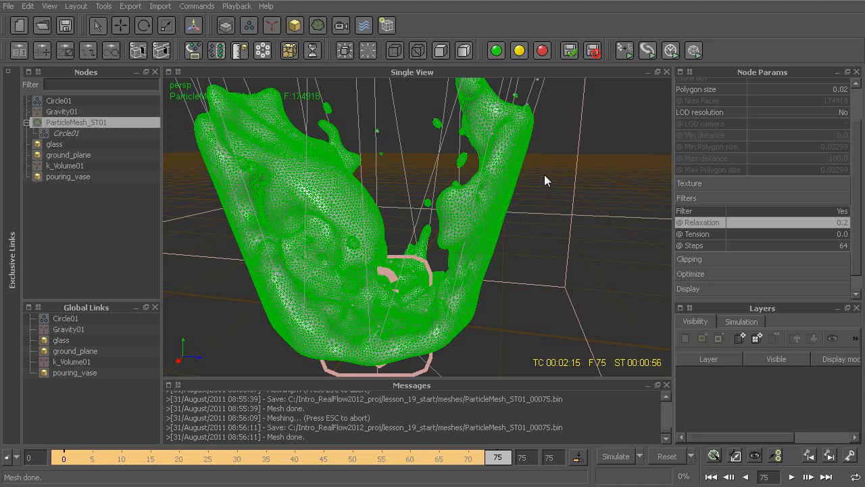
click(506, 225)
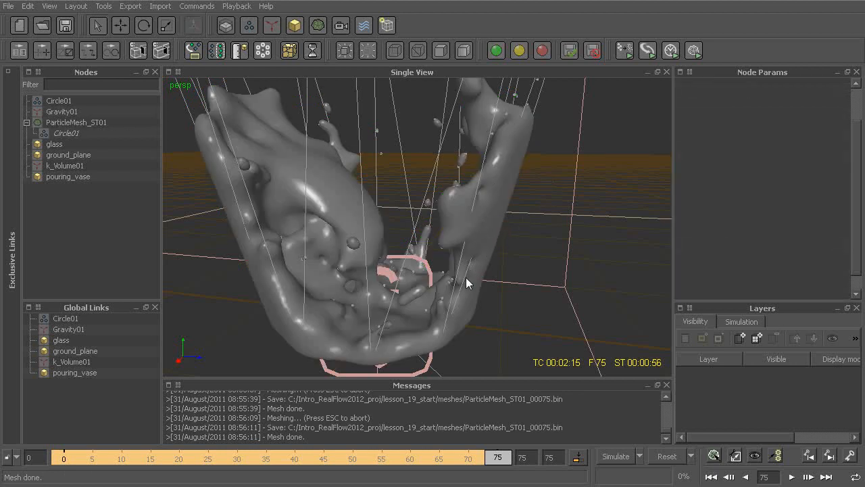
Step: Review the mesh's filter relaxation and the nested Circle01 emitter's blend factor and radius against the fluid surface
click(83, 122)
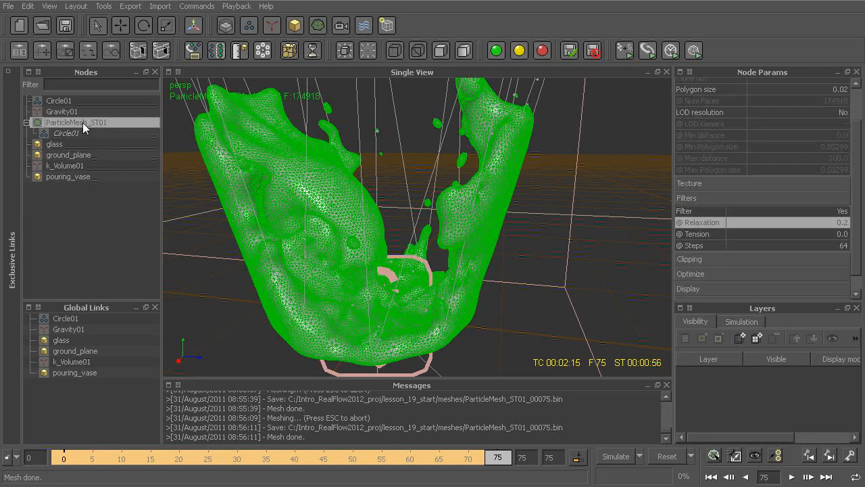
double_click(771, 222)
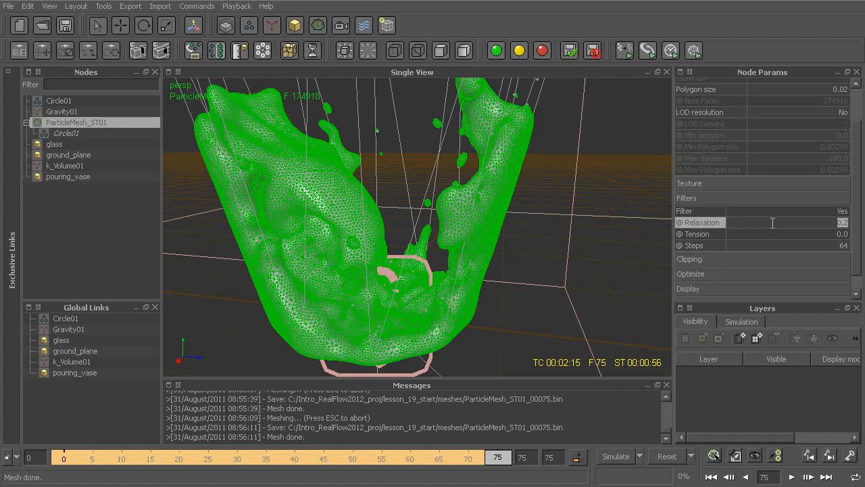
click(773, 222)
click(66, 133)
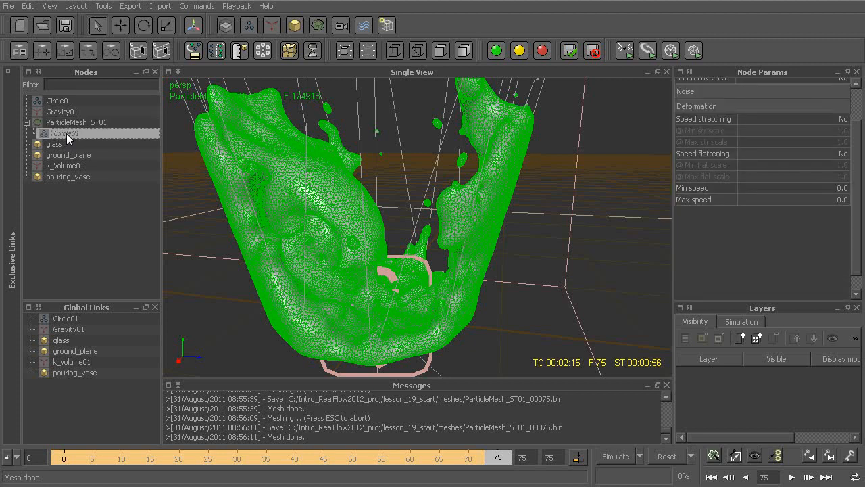
scroll(728, 102, up, 3)
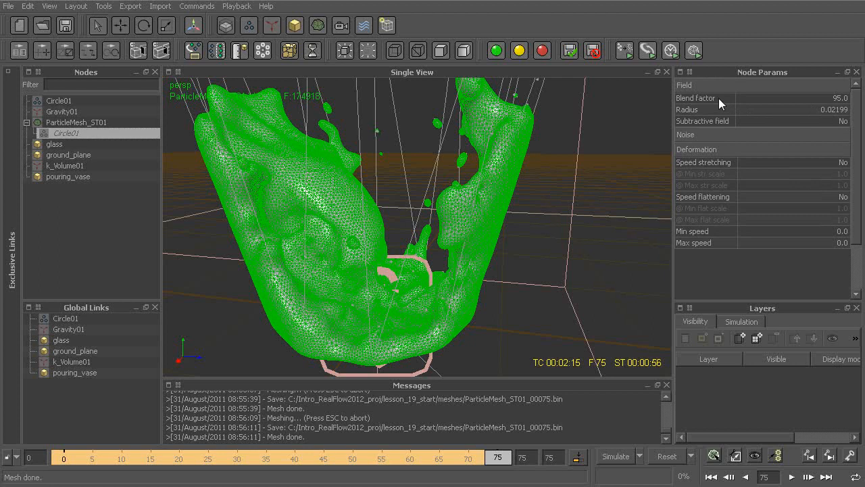
click(718, 98)
click(714, 111)
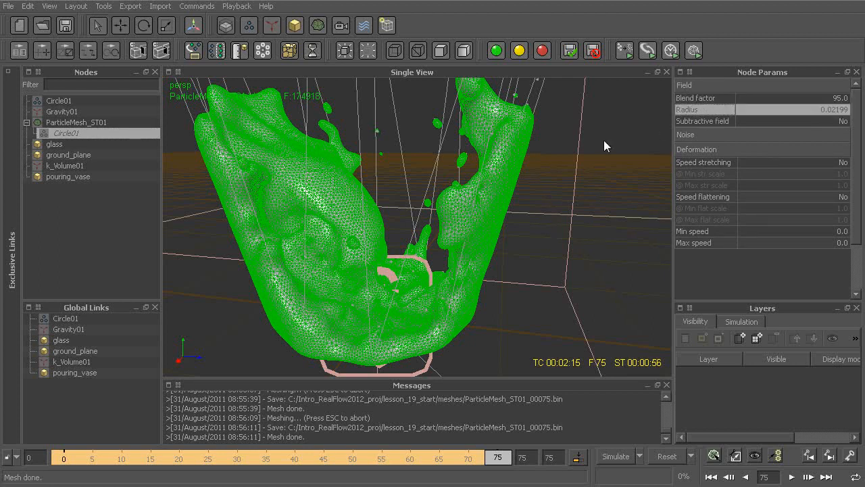
alt+drag(506, 139, 522, 155)
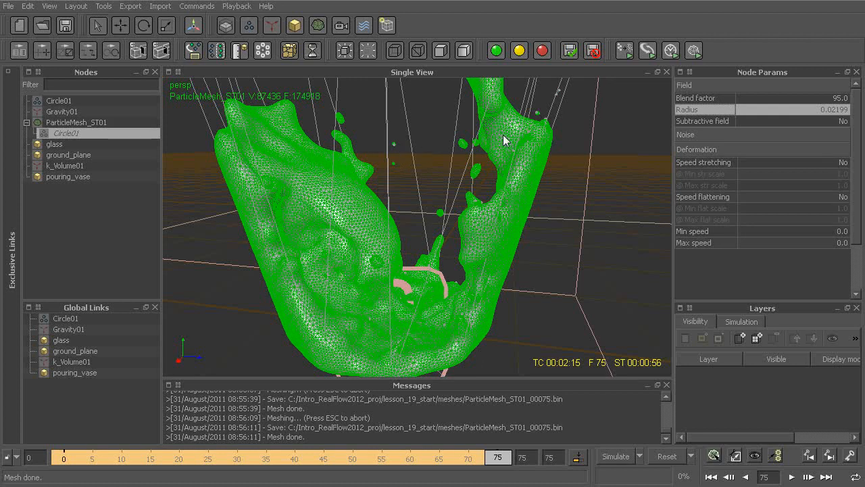
click(699, 99)
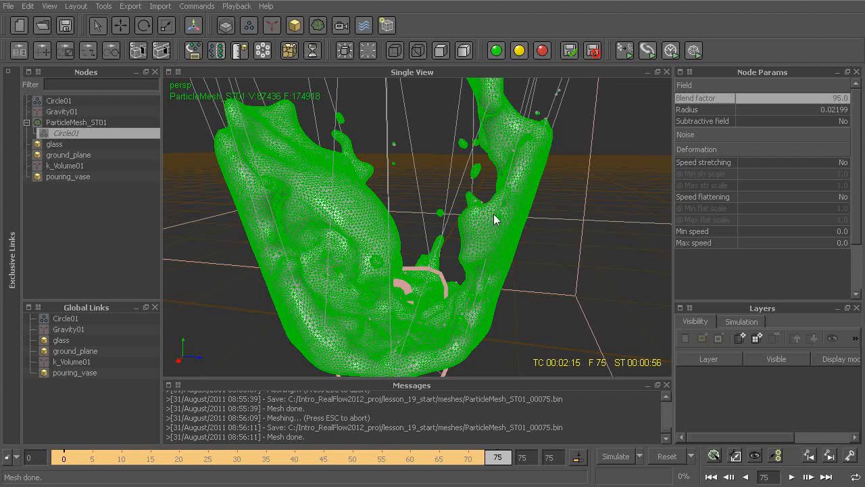
click(544, 271)
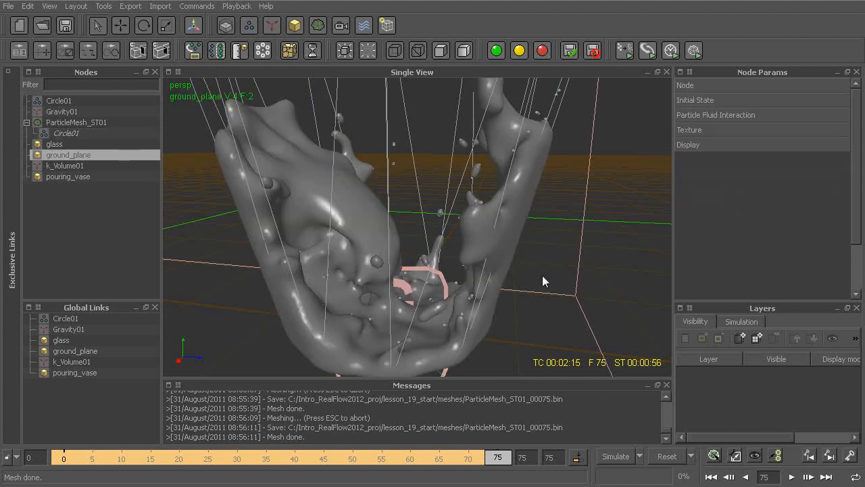
Step: Set the blend factor of the Circle01 emitter nested under ParticleMesh_ST01 to 0
click(67, 131)
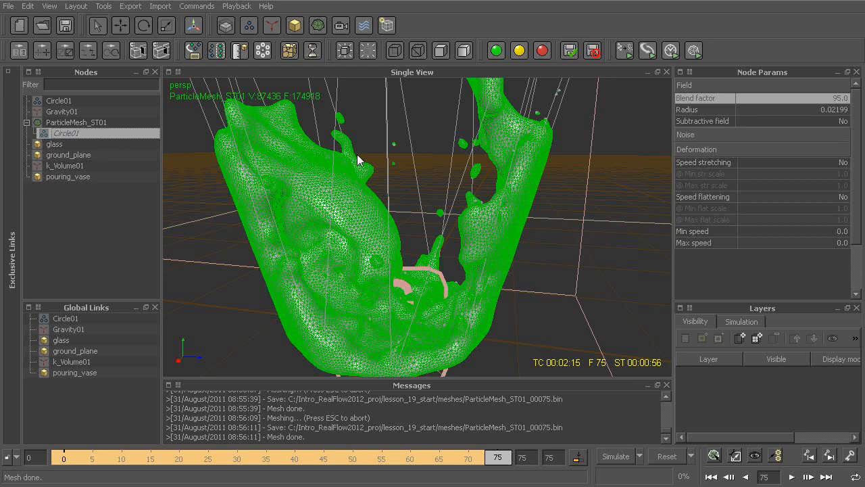
double_click(804, 98)
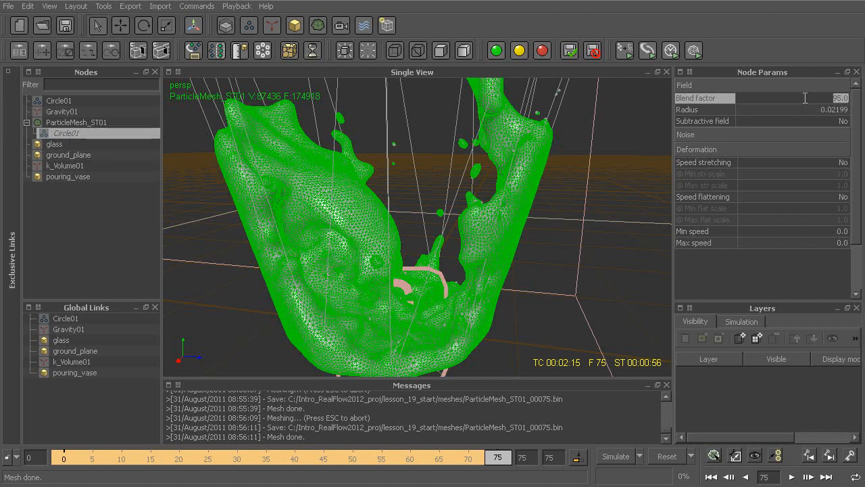
text(0)
key(Return)
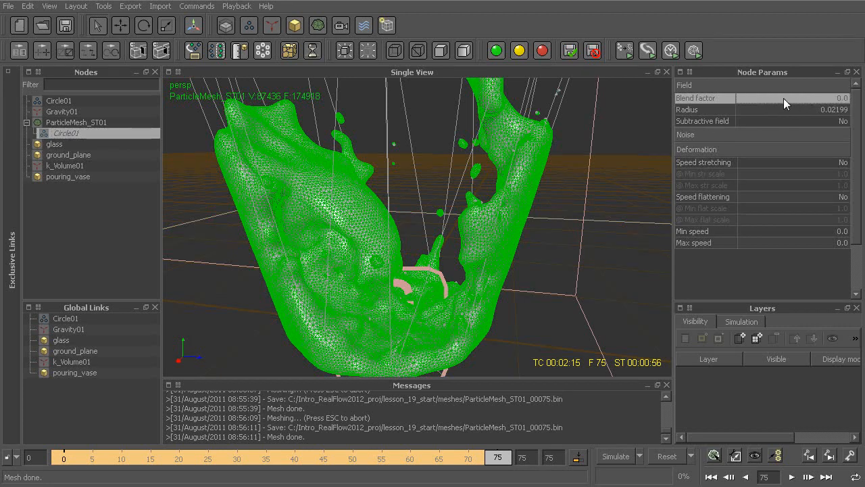
Step: Rebuild the ParticleMesh_ST01 mesh with the emitter's new blend factor and deselect it to view the shaded fluid surface
right_click(87, 122)
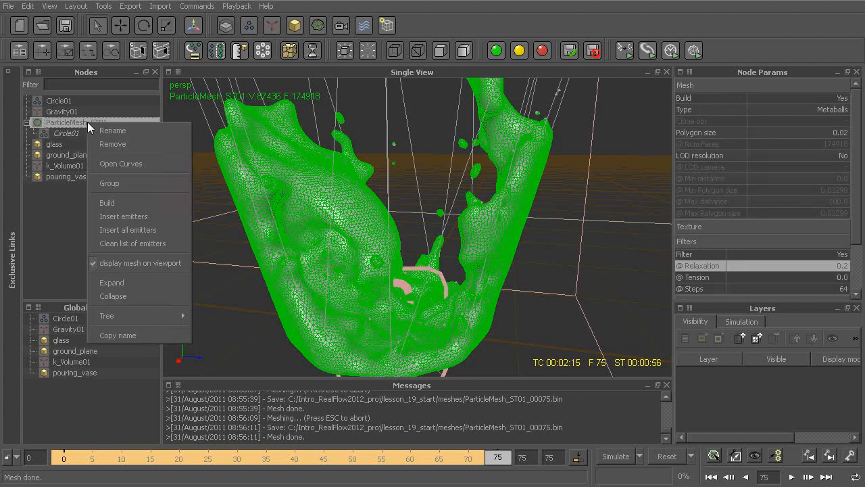
click(123, 202)
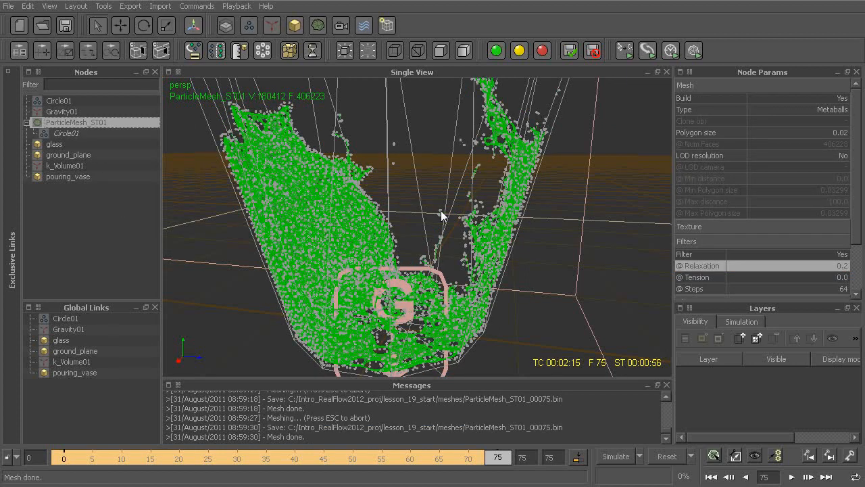
alt+drag(425, 267, 513, 231)
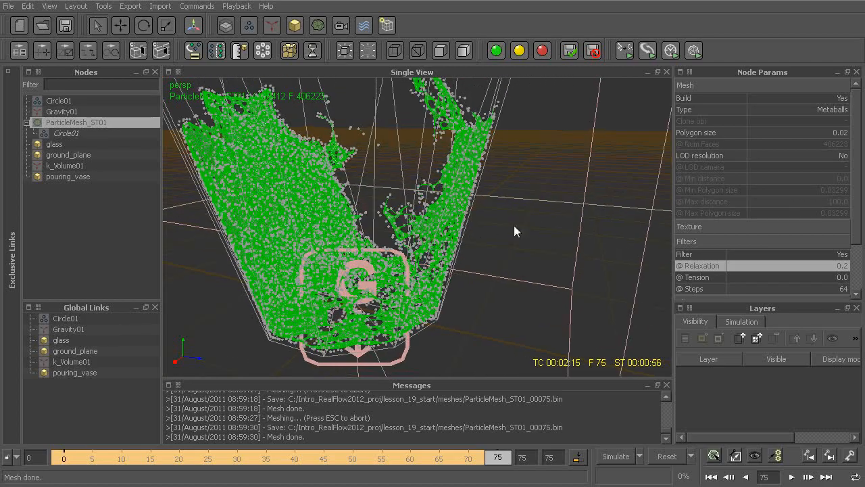
click(448, 246)
alt+drag(448, 246, 455, 245)
alt+right_drag(455, 245, 443, 227)
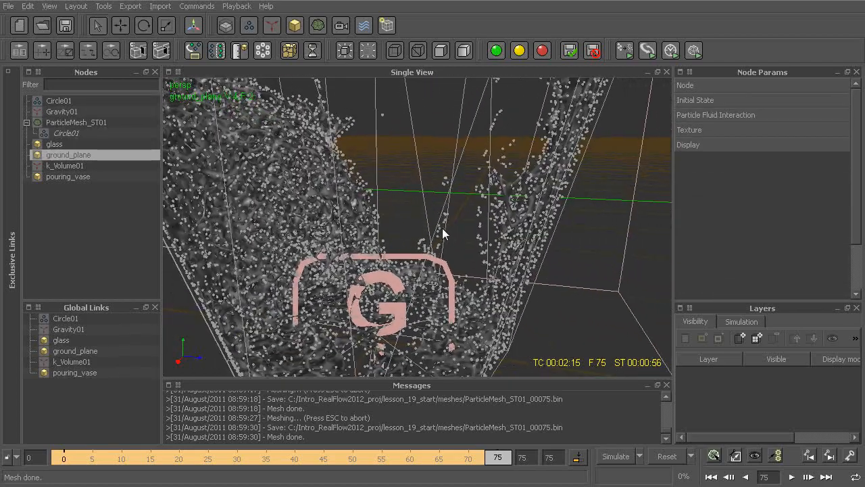
Step: Disable the filter on the ParticleMesh_ST01 mesh, rebuild it and inspect the unfiltered surface up close, both shaded and as wireframe
click(74, 122)
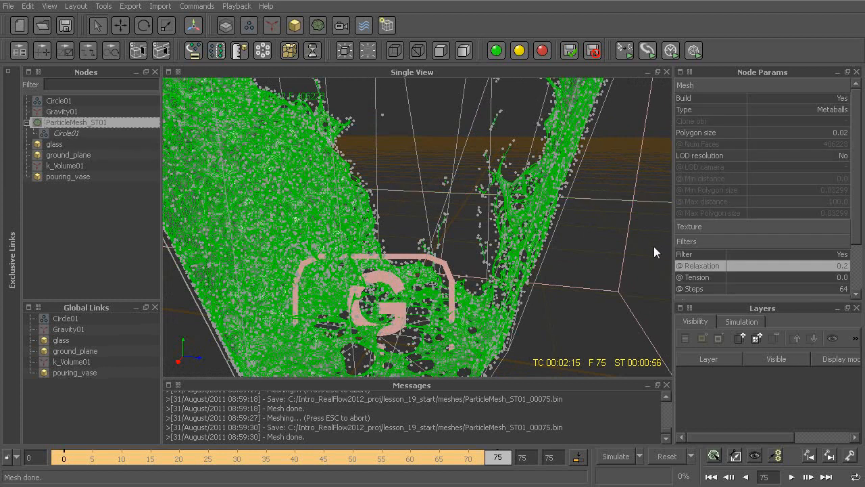
click(759, 256)
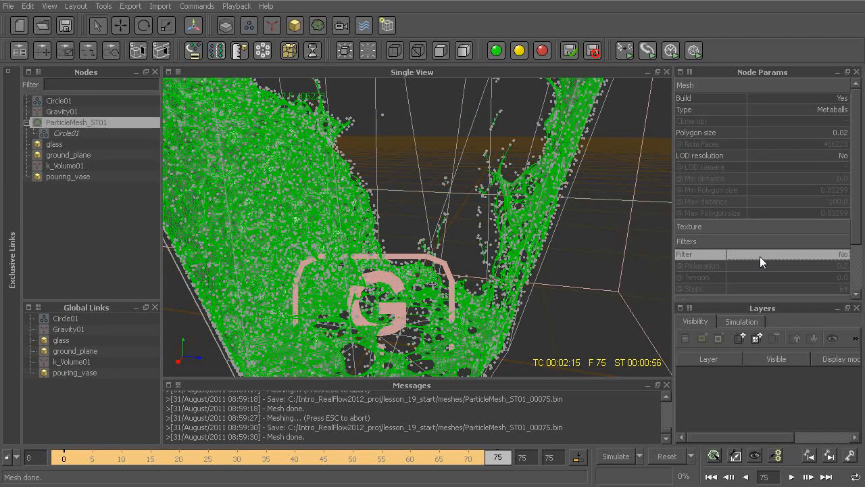
right_click(77, 121)
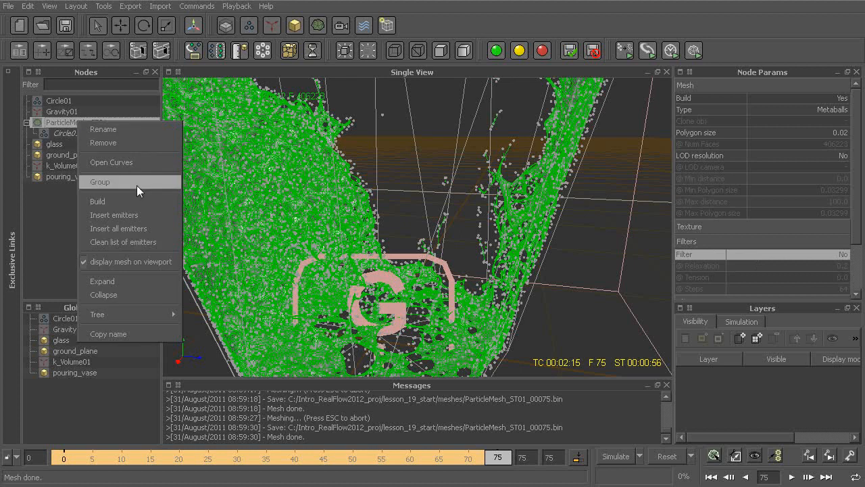
click(124, 200)
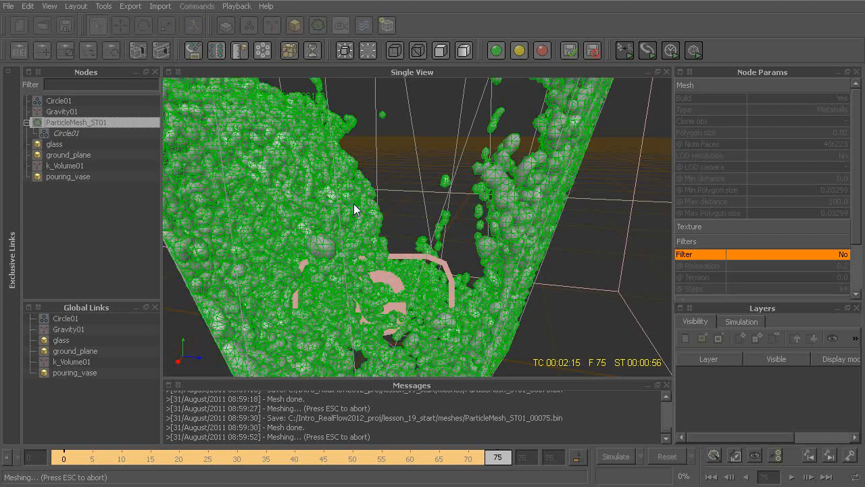
click(403, 148)
alt+drag(381, 199, 390, 198)
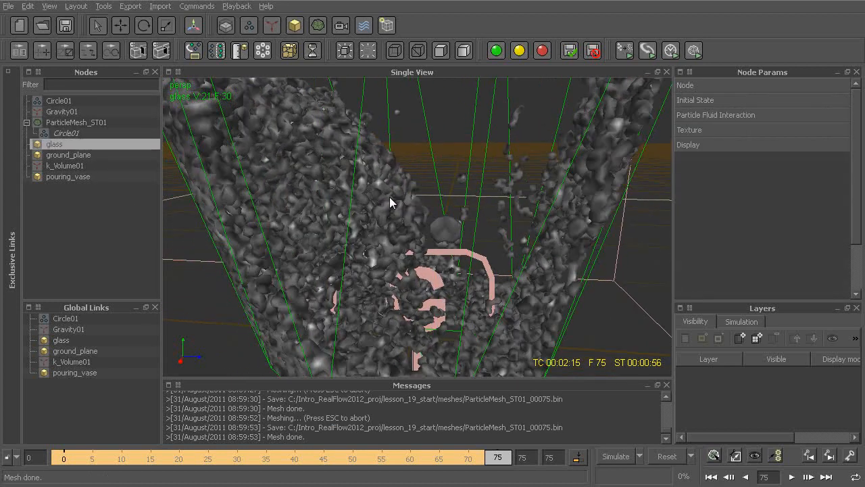
click(370, 169)
scroll(420, 223, up, 5)
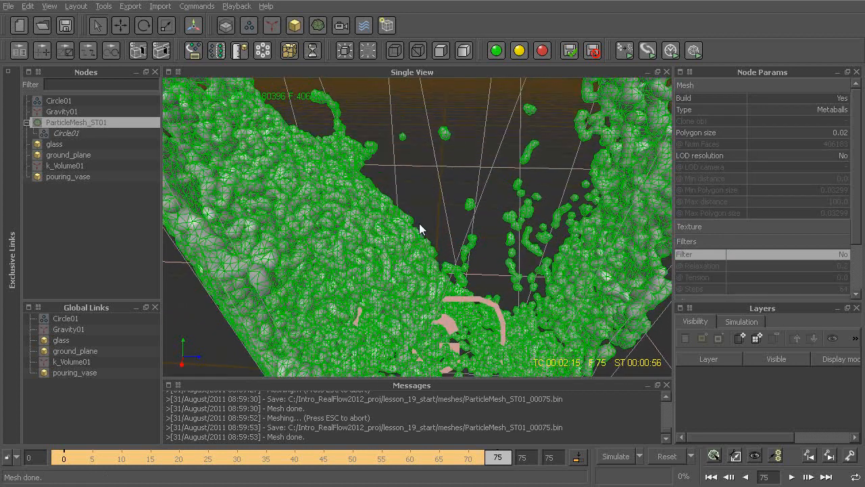
Step: Set the radius of the Circle01 emitter nested under ParticleMesh_ST01 to 0.015 and rebuild the mesh
click(58, 132)
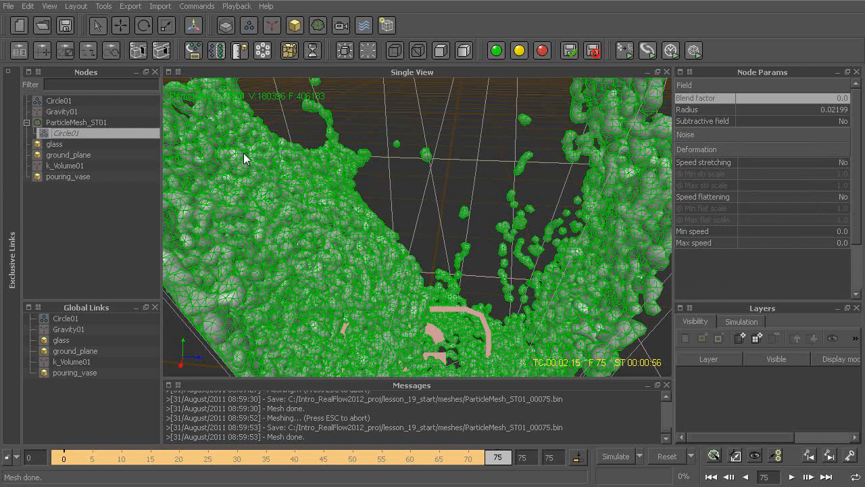
click(797, 108)
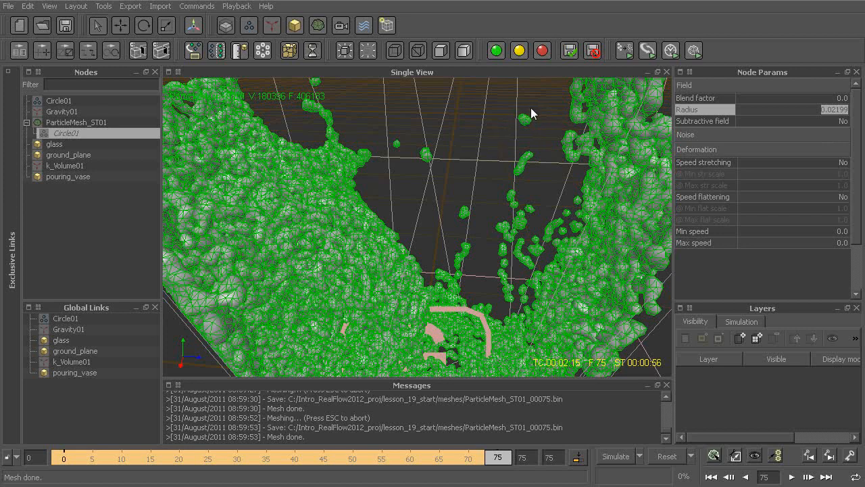
mouse_move(476, 221)
alt+mouse_down()
mouse_move(466, 206)
mouse_move(461, 217)
alt+mouse_up()
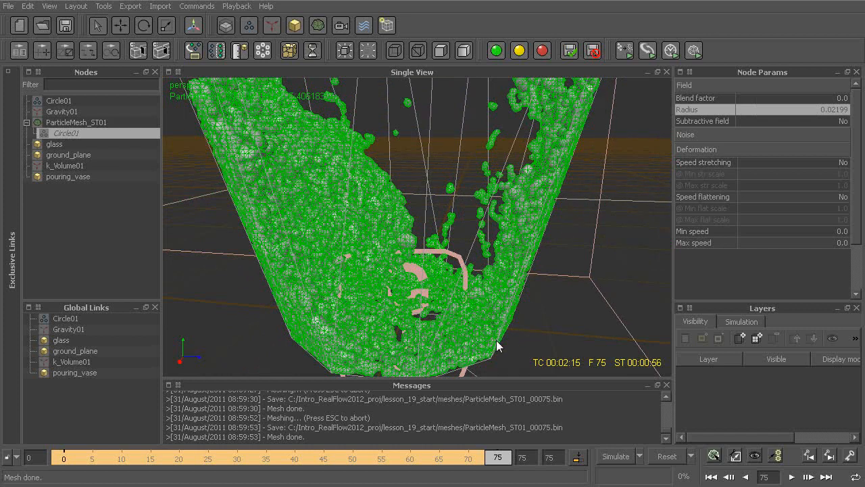
alt+drag(545, 200, 540, 252)
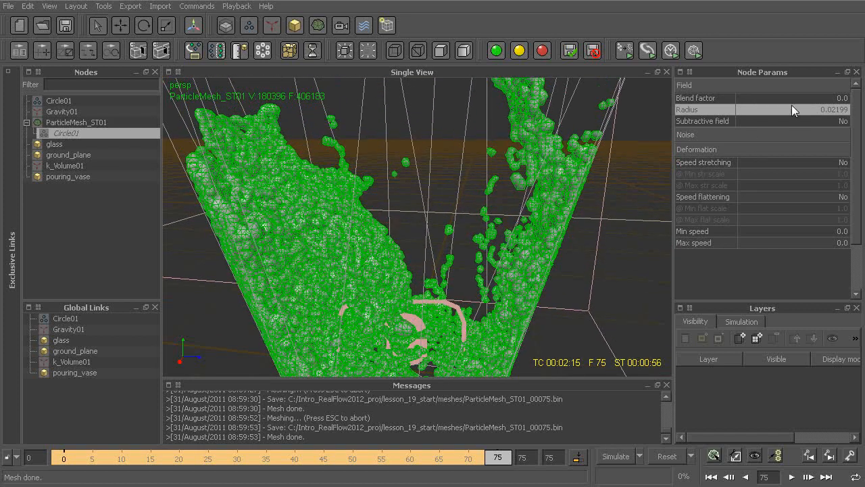
double_click(801, 107)
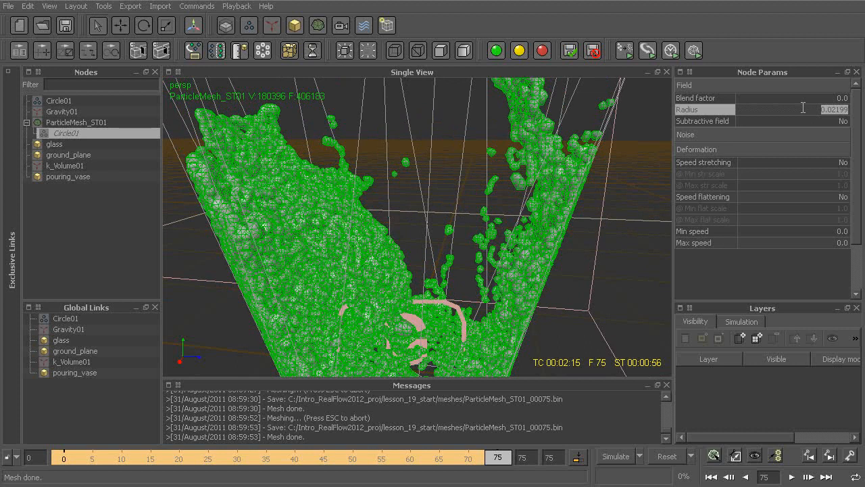
text(.015)
key(Return)
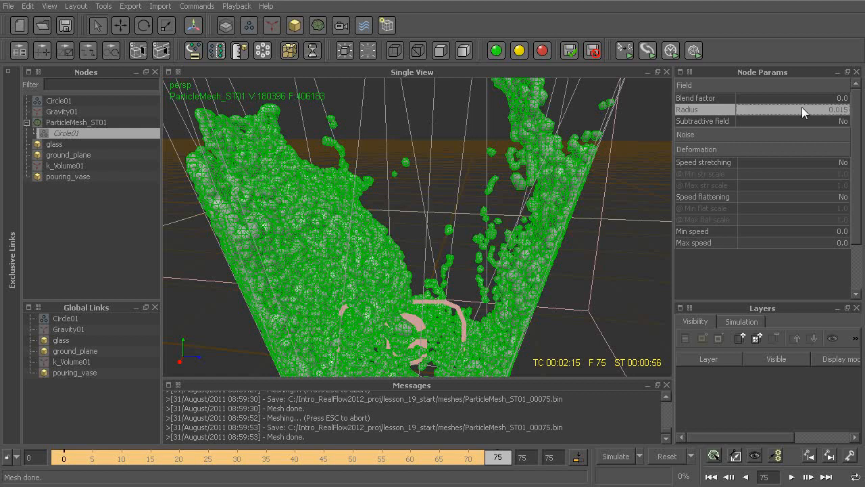
right_click(84, 119)
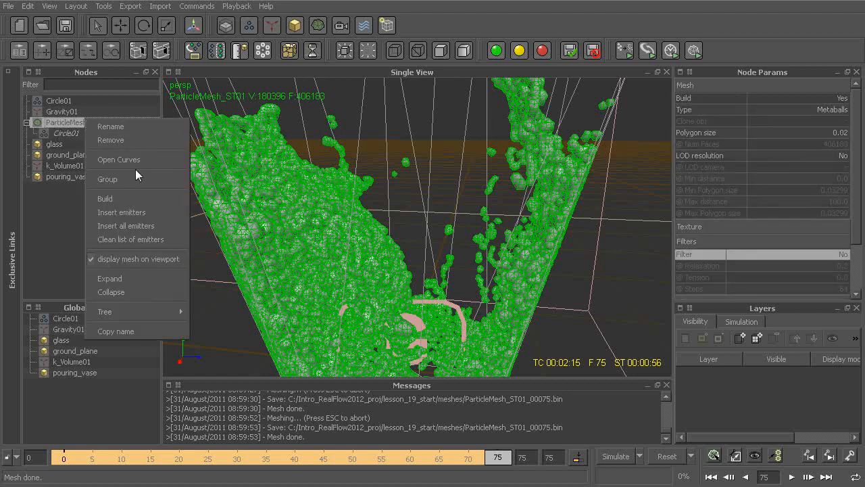
click(127, 196)
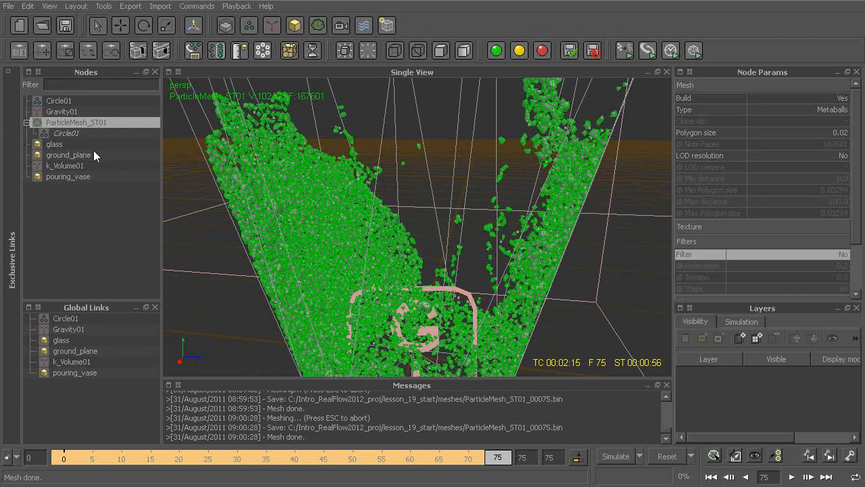
Step: Set the blend factor of the nested Circle01 emitter to 95, rebuild ParticleMesh_ST01 and view the whole fluid surface
click(75, 134)
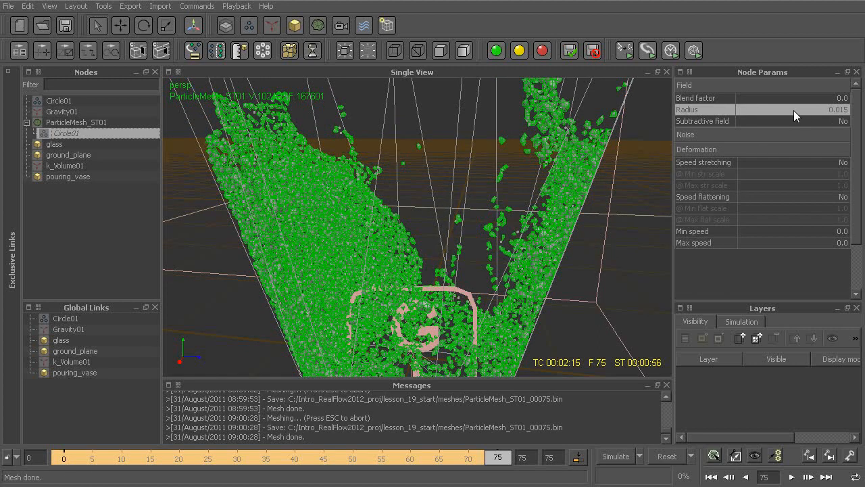
alt+middle_drag(379, 240, 397, 233)
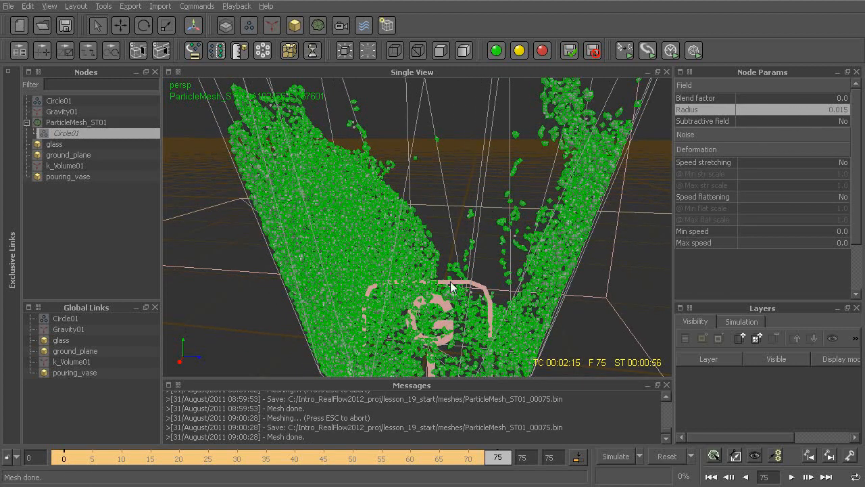
scroll(464, 281, up, 5)
scroll(468, 271, down, 2)
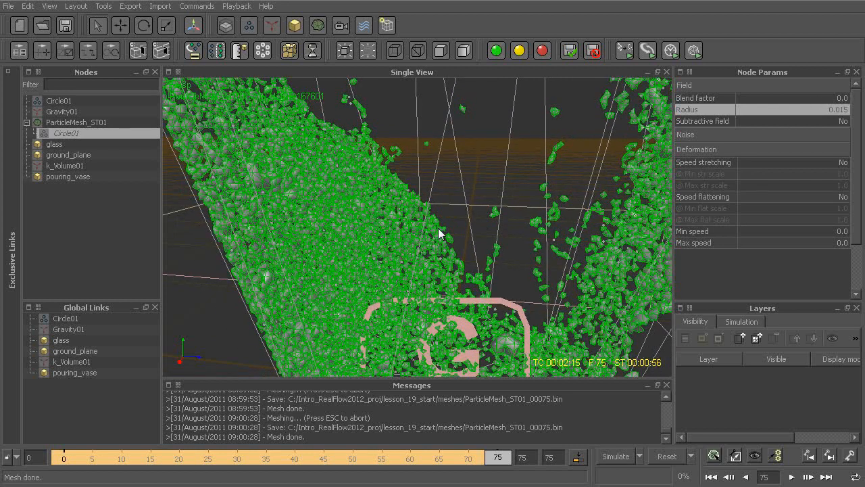
click(814, 99)
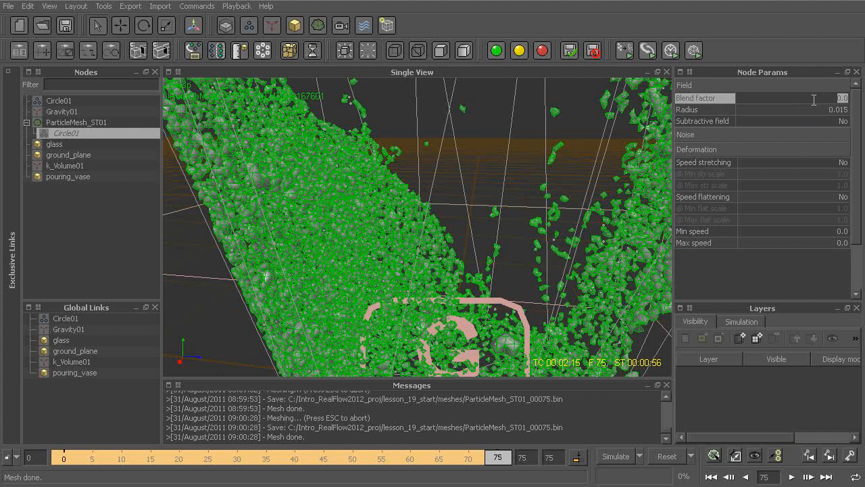
text(95)
key(Return)
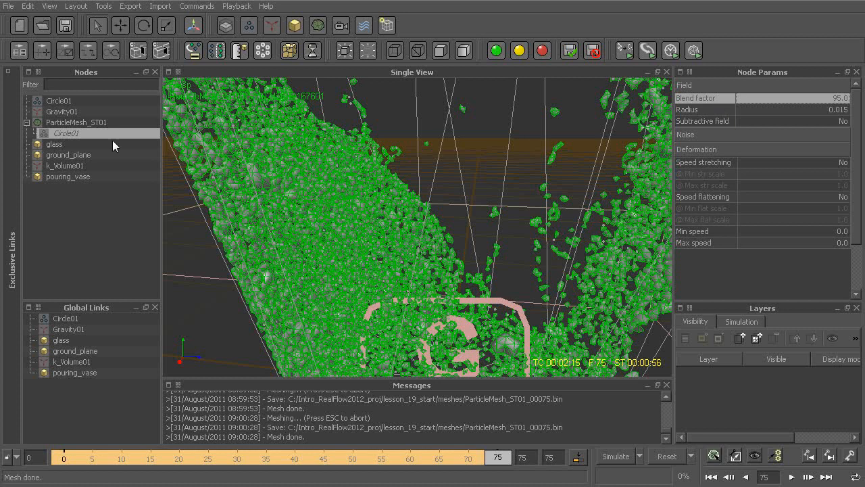
right_click(71, 125)
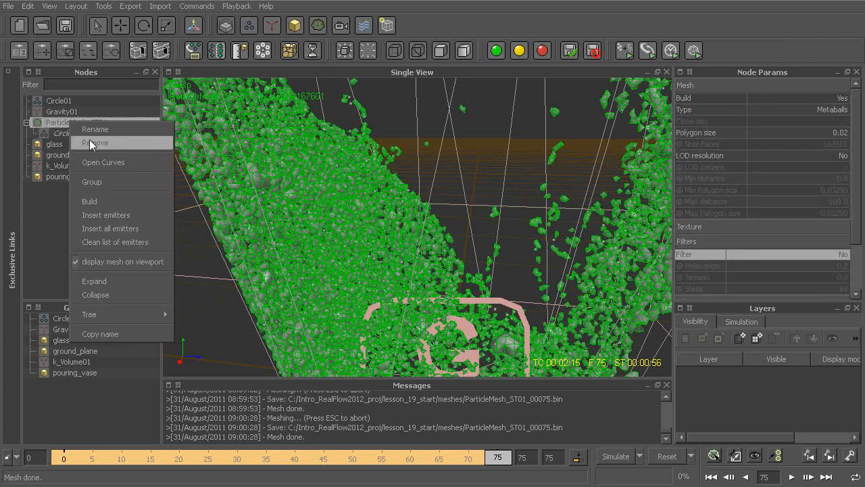
click(107, 200)
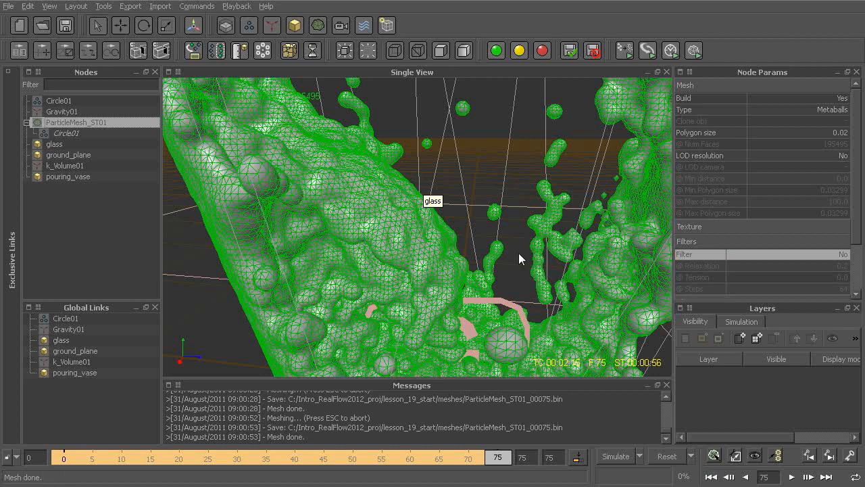
alt+middle_drag(528, 260, 499, 211)
alt+right_drag(498, 211, 499, 232)
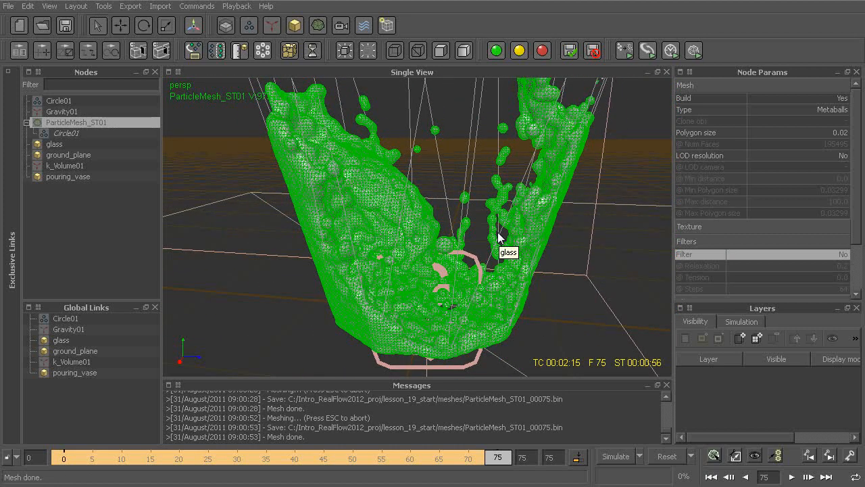
Step: Enable the filter on the ParticleMesh_ST01 mesh again, rebuild it and view the fluid surface in the glass
double_click(824, 258)
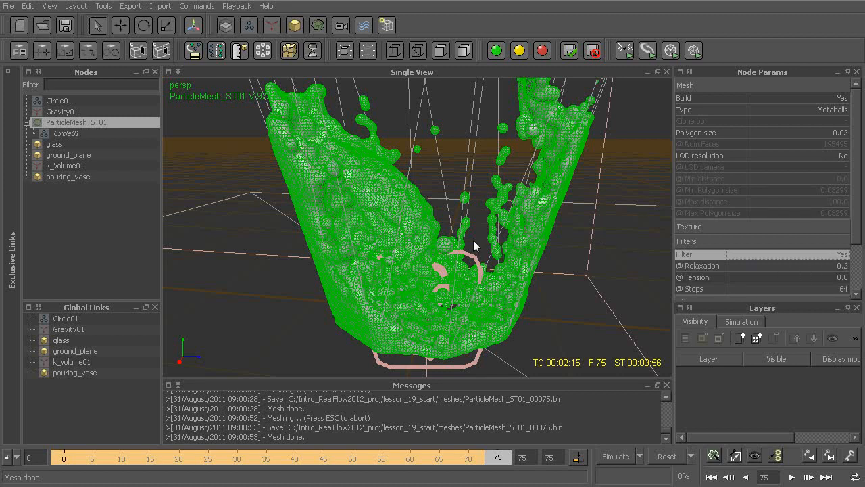
right_click(114, 123)
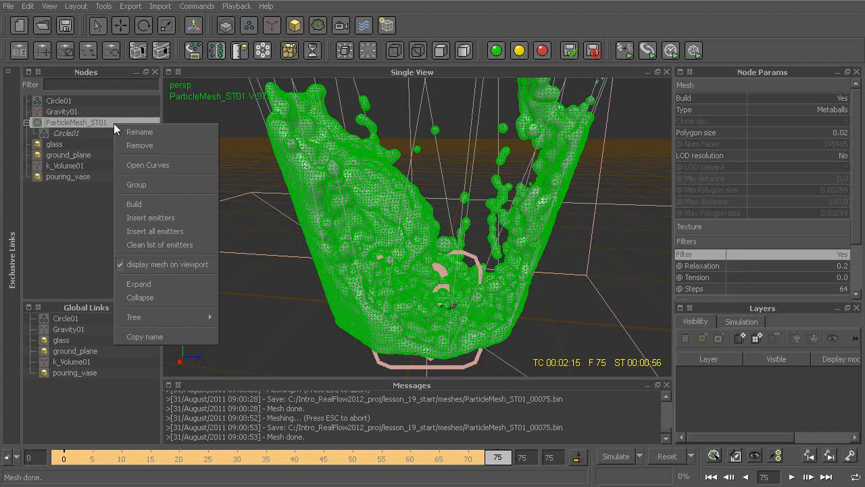
click(164, 204)
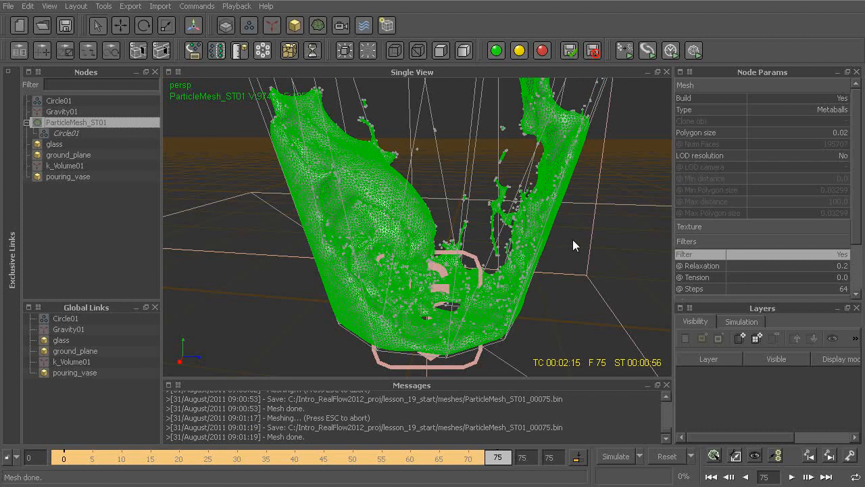
click(574, 240)
alt+drag(575, 240, 553, 276)
Step: Review the ParticleMesh_ST01 mesh's polygon size and filter settings, plus the nested Circle01 emitter's blend factor and radius
click(76, 122)
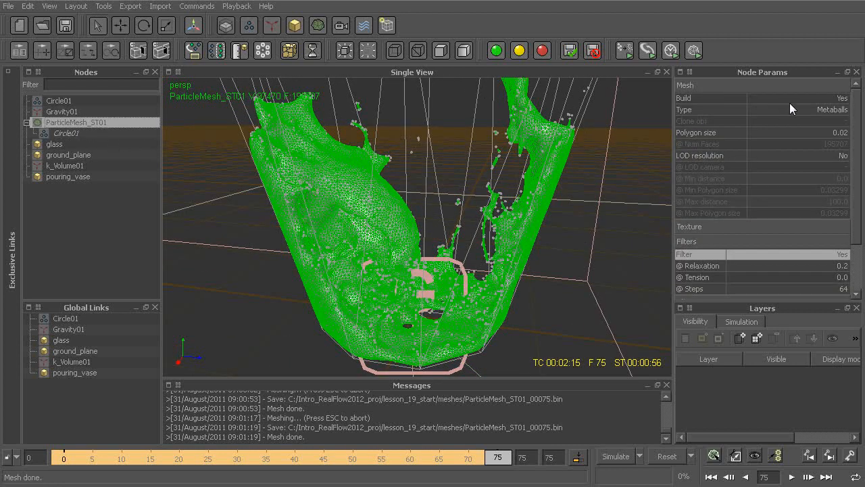
double_click(775, 132)
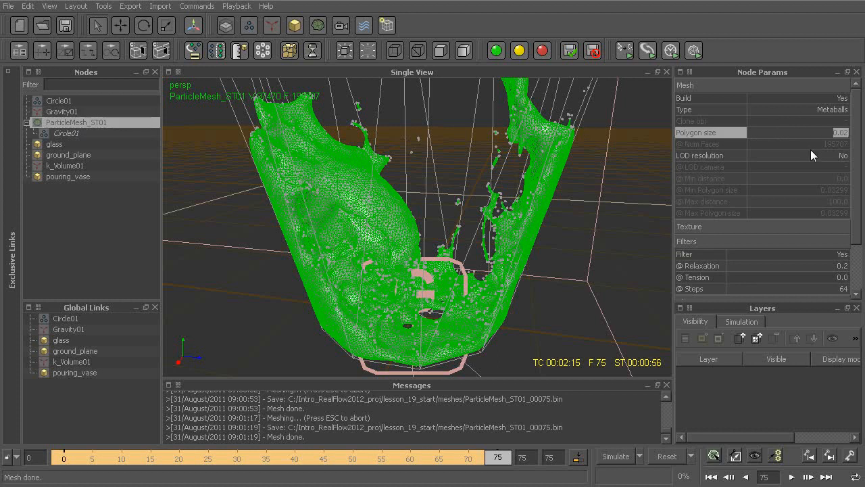
scroll(831, 203, down, 2)
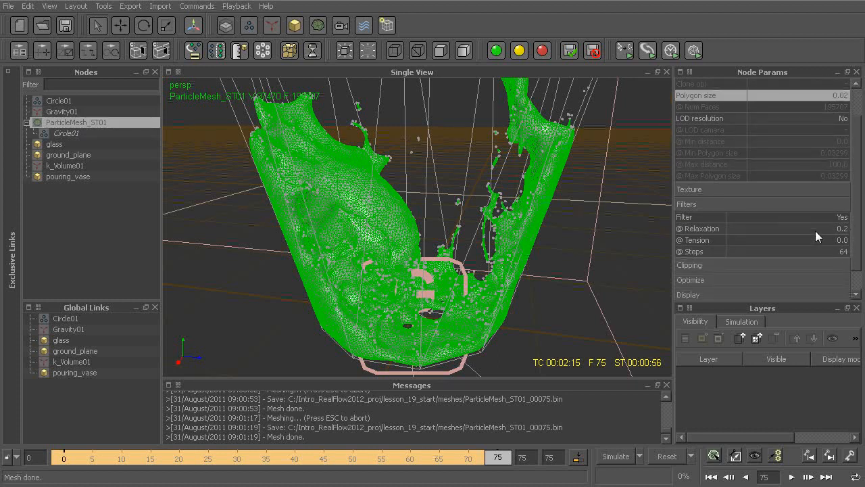
click(79, 132)
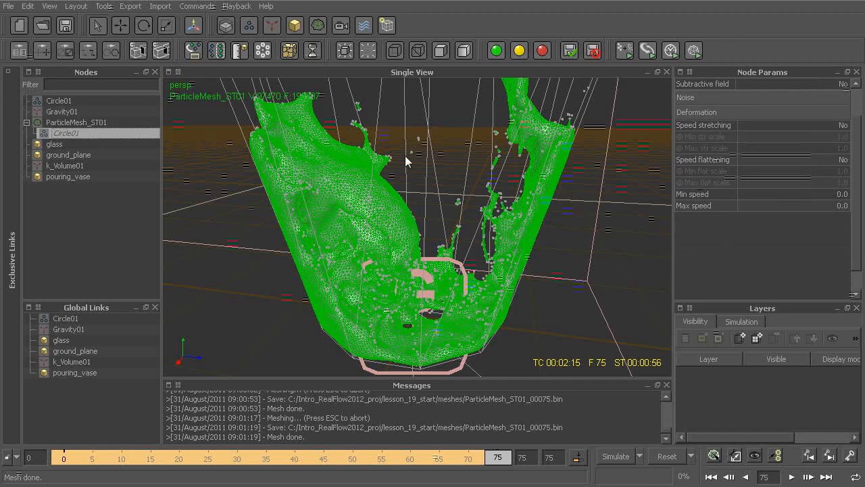
drag(856, 145, 863, 112)
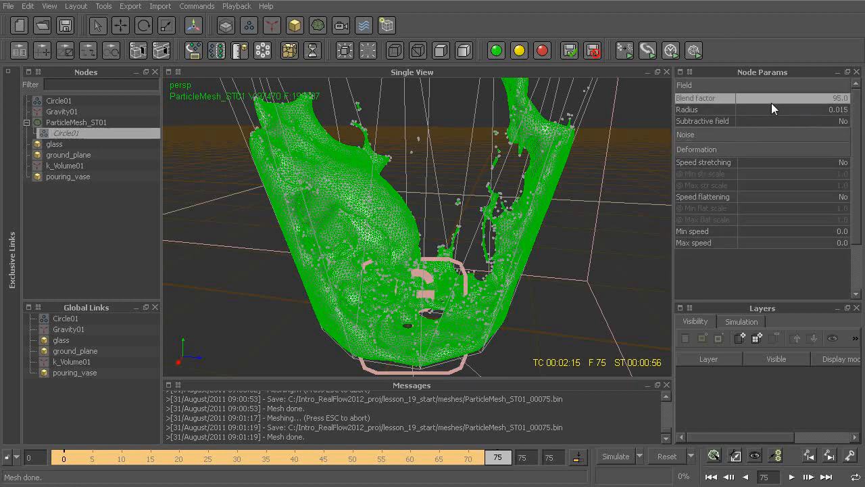
double_click(750, 99)
click(750, 111)
click(750, 100)
click(751, 110)
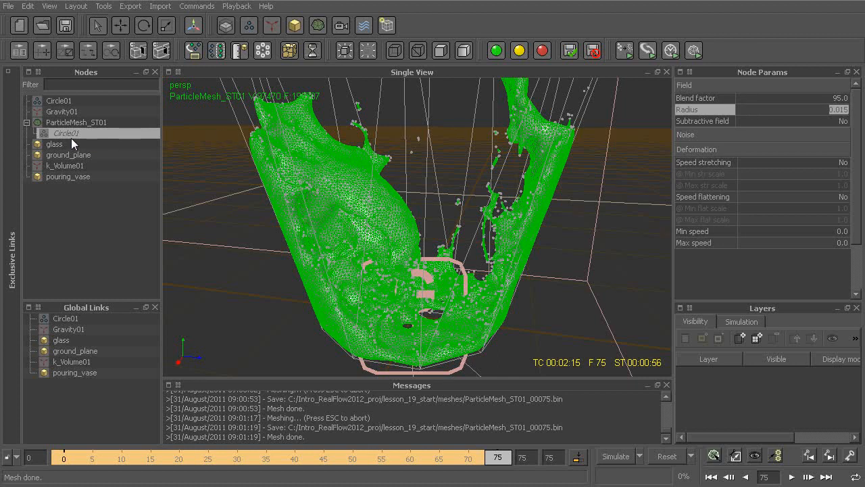
Step: Examine the nested Circle01 emitter's speed stretching and speed flattening options alongside a close view of the fluid surface
click(721, 164)
click(719, 194)
click(717, 164)
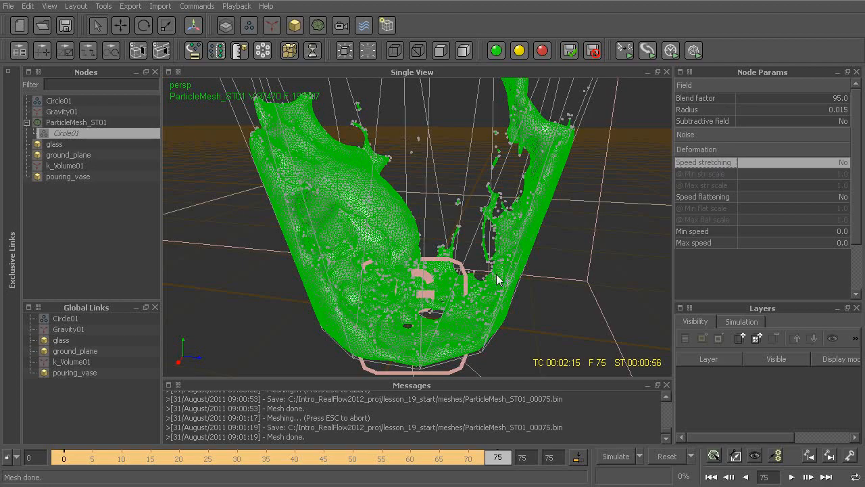
scroll(468, 271, up, 5)
alt+drag(469, 259, 467, 266)
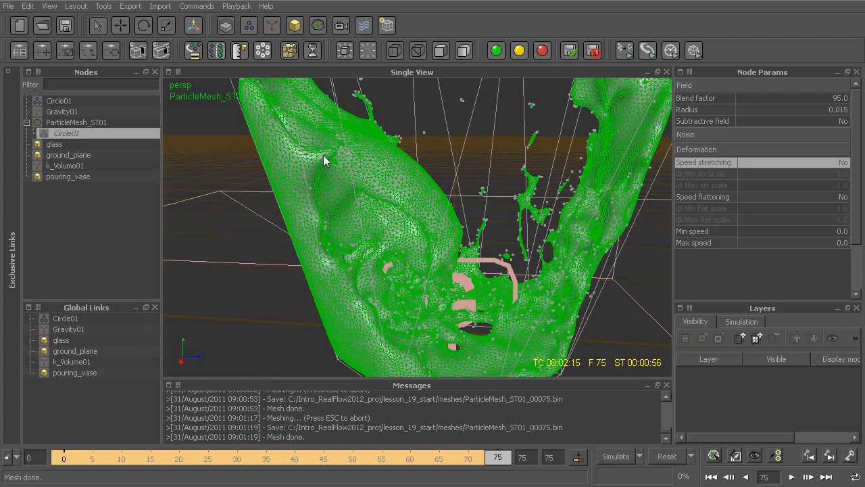
alt+drag(325, 155, 379, 193)
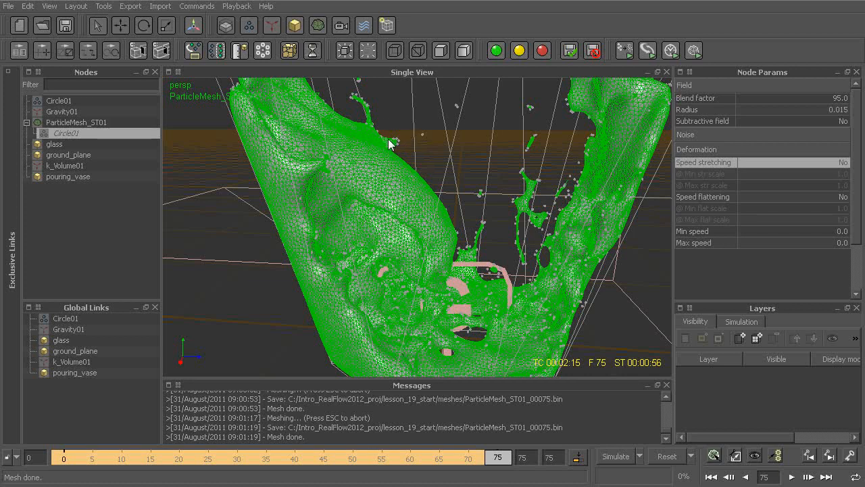
Step: Examine the minimum and maximum speed settings in the nested Circle01 emitter's deformation parameters
click(786, 233)
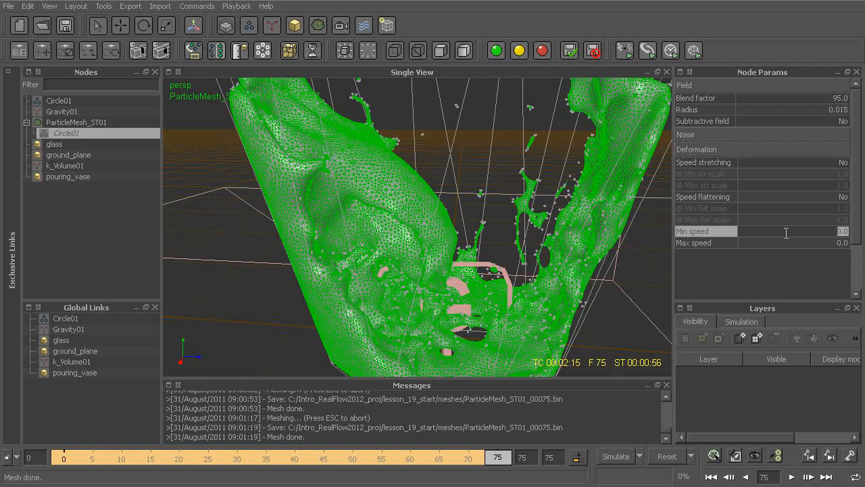
click(780, 243)
click(779, 233)
click(777, 244)
click(776, 233)
click(772, 243)
click(773, 232)
click(772, 243)
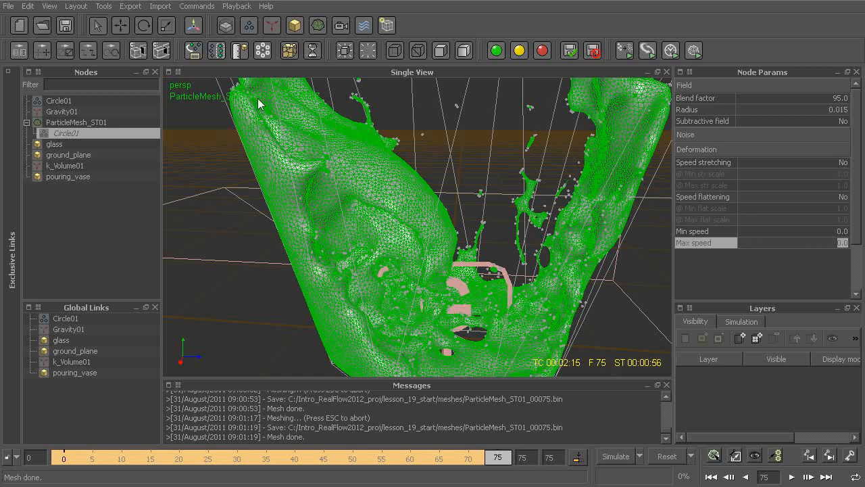
key(Return)
Step: Inspect the speed of several individual Circle01 particles around the splash using the Particle Tooltip
click(194, 51)
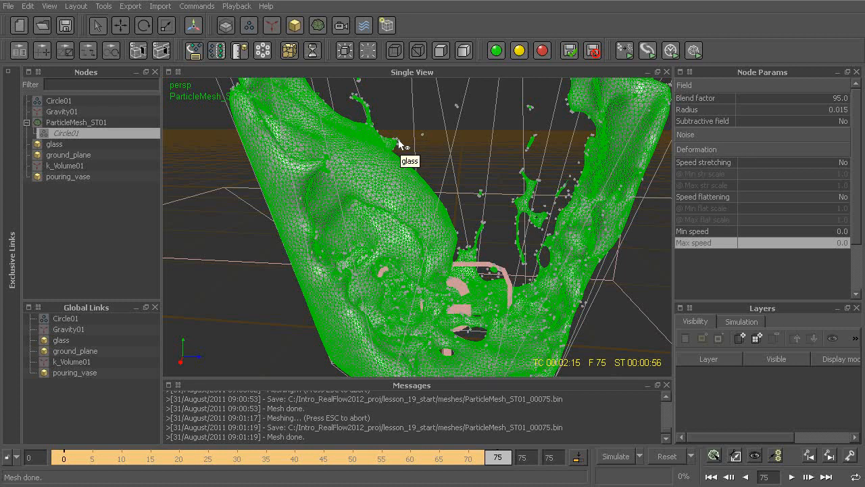
click(67, 102)
click(68, 102)
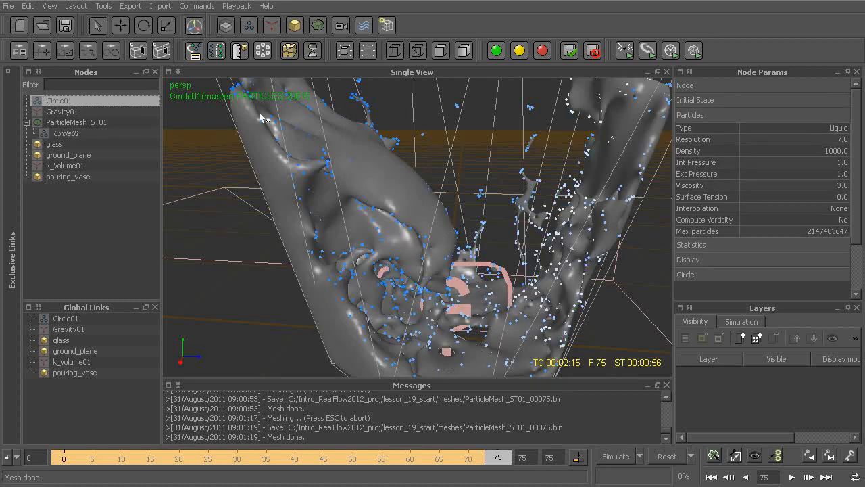
mouse_move(399, 144)
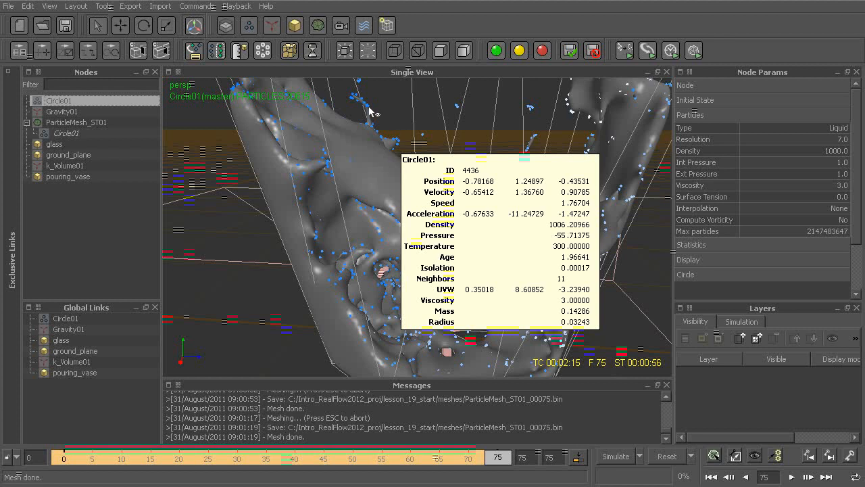
mouse_move(369, 109)
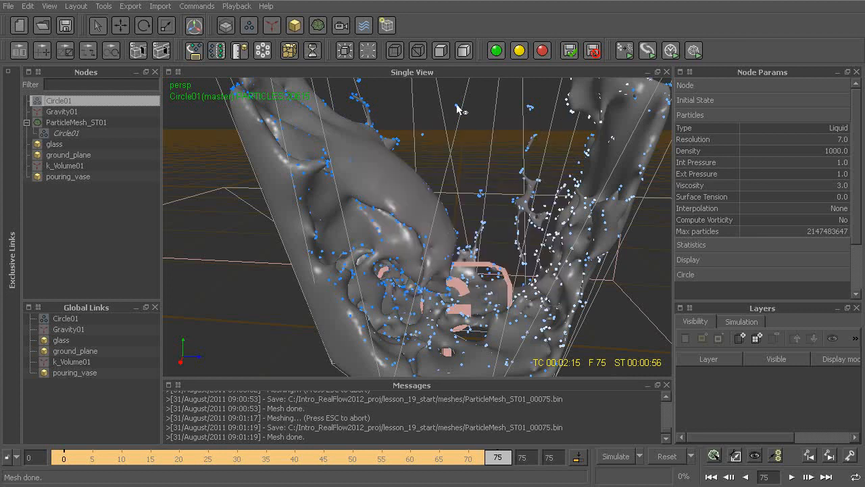
mouse_move(458, 109)
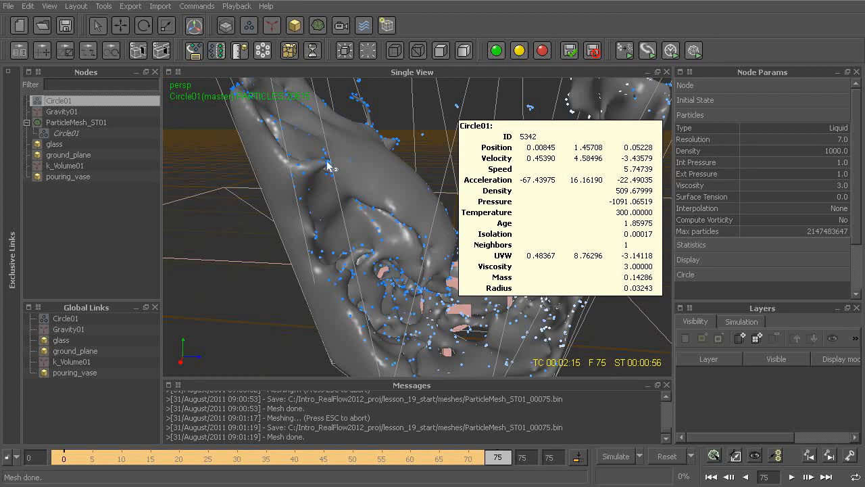
mouse_move(329, 166)
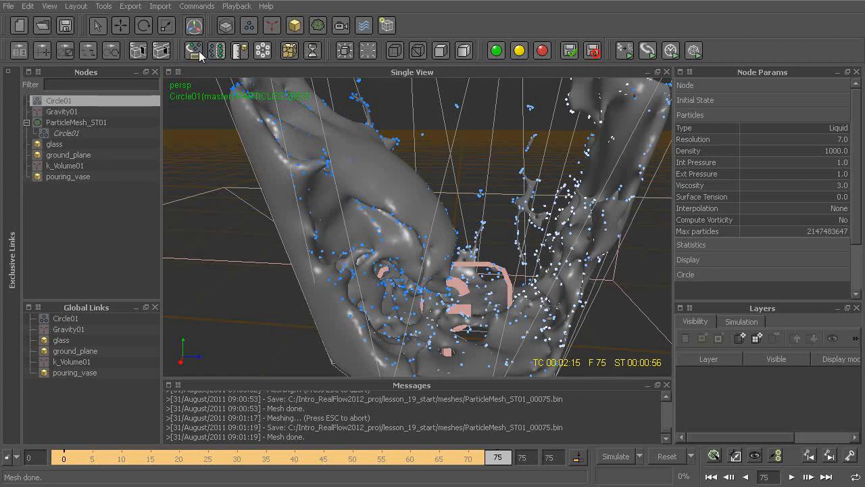
Step: Enable speed stretching on the Circle01 emitter nested under ParticleMesh_ST01 and set its max speed to 5
click(71, 134)
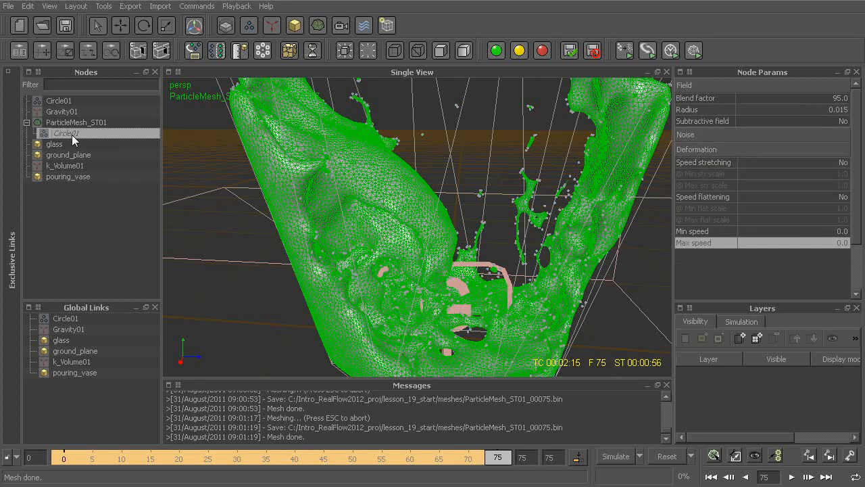
click(808, 164)
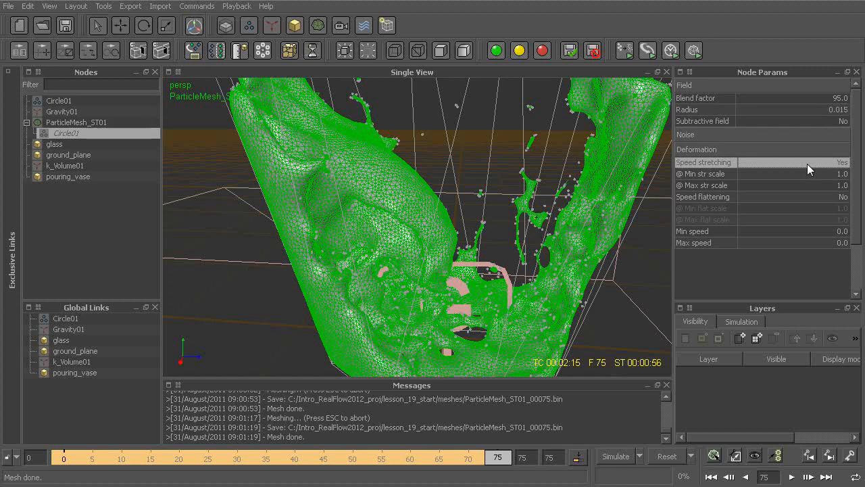
click(803, 231)
click(807, 244)
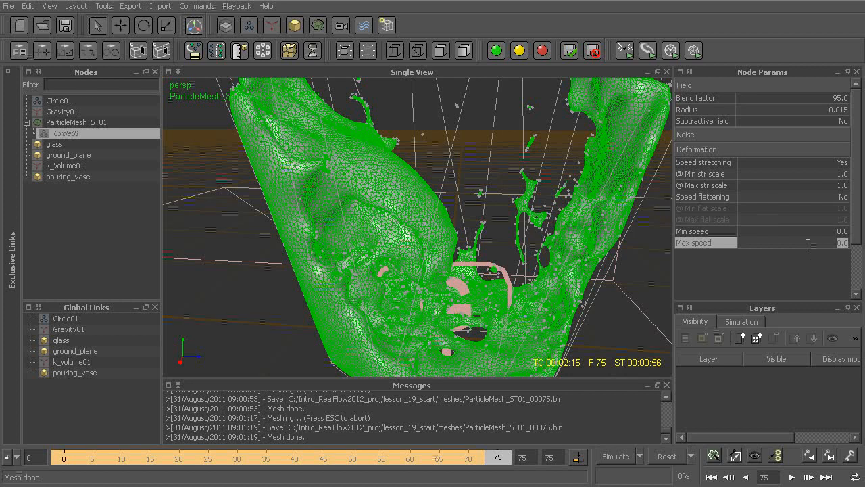
text(5)
key(Return)
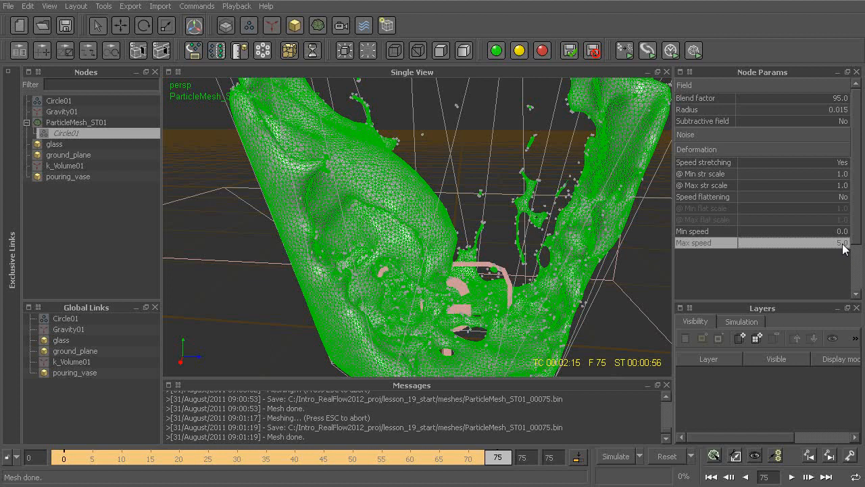
Step: Set the maximum stretch scale of the nested Circle01 emitter to 2
click(726, 173)
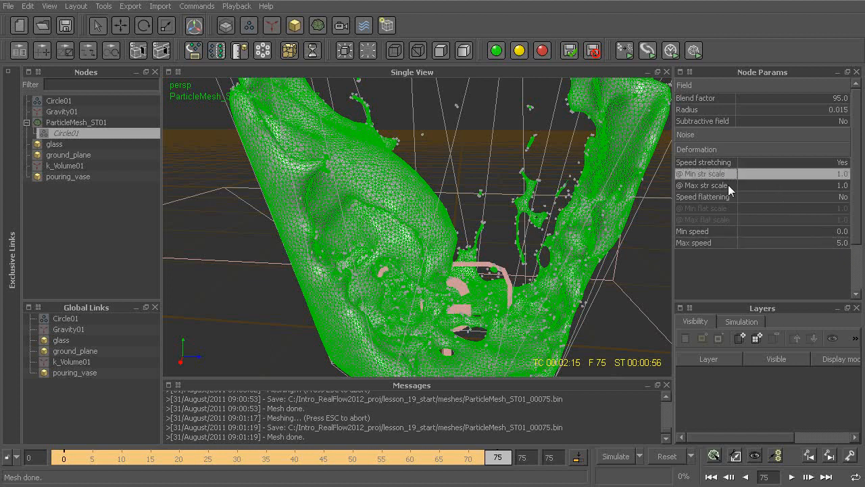
click(730, 184)
click(731, 173)
double_click(792, 181)
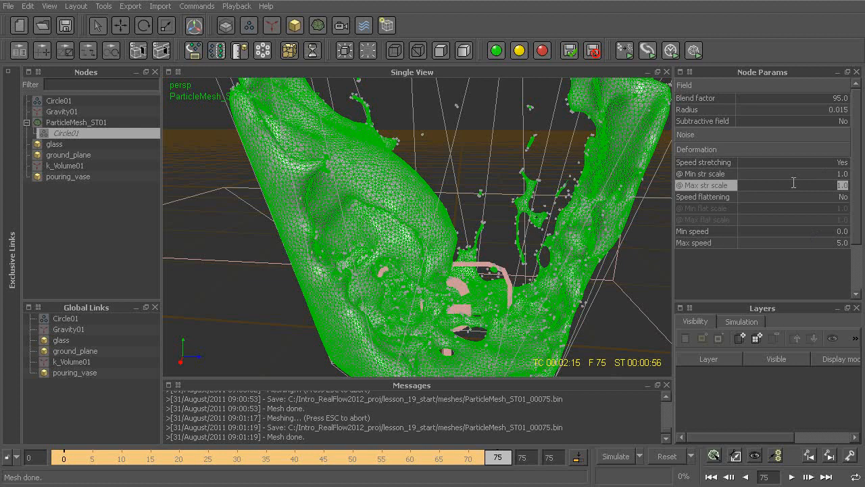
text(2)
key(Return)
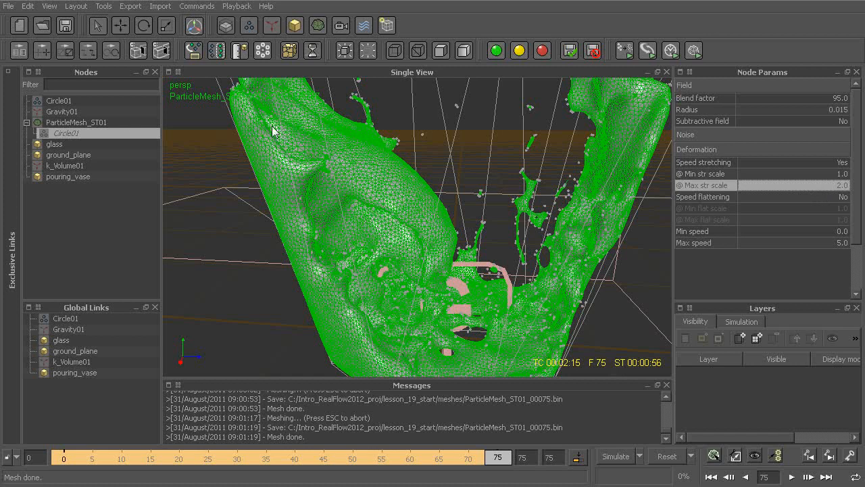
Step: Rebuild the ParticleMesh_ST01 mesh with the speed stretching settings applied
right_click(66, 121)
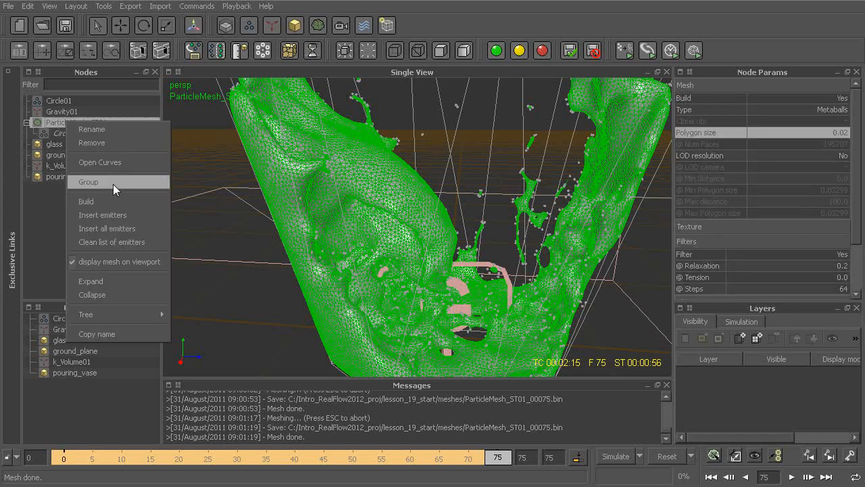
click(107, 197)
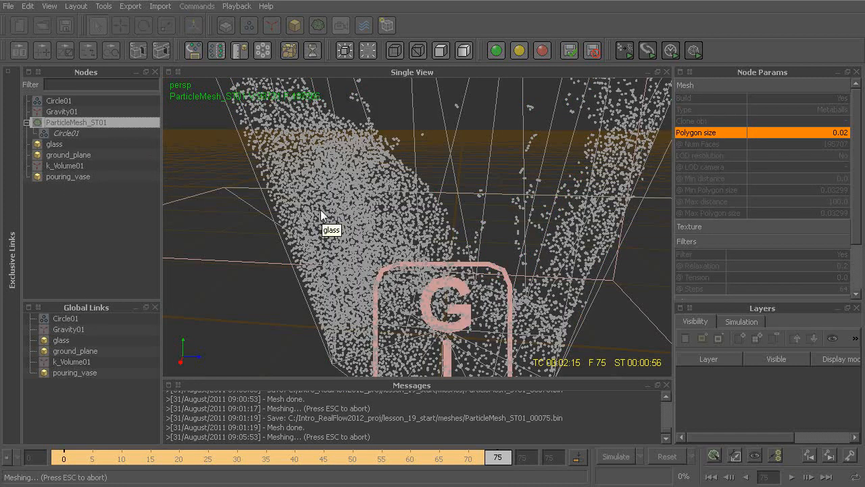
alt+drag(516, 160, 492, 162)
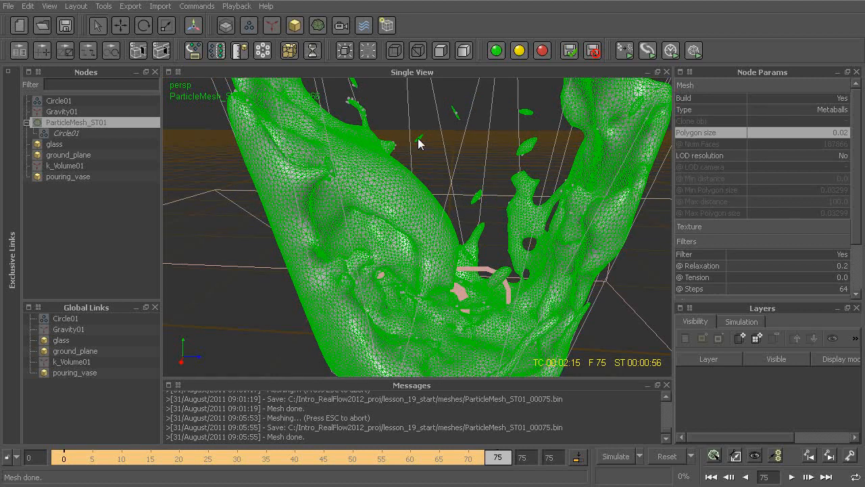
Step: Examine the shaded mesh's stretched droplets and splashes up close and in the context of the whole glass
click(449, 132)
mouse_move(464, 170)
alt+mouse_down()
mouse_move(484, 170)
mouse_move(475, 164)
mouse_move(477, 188)
mouse_move(498, 214)
alt+mouse_up()
alt+right_drag(498, 214, 495, 194)
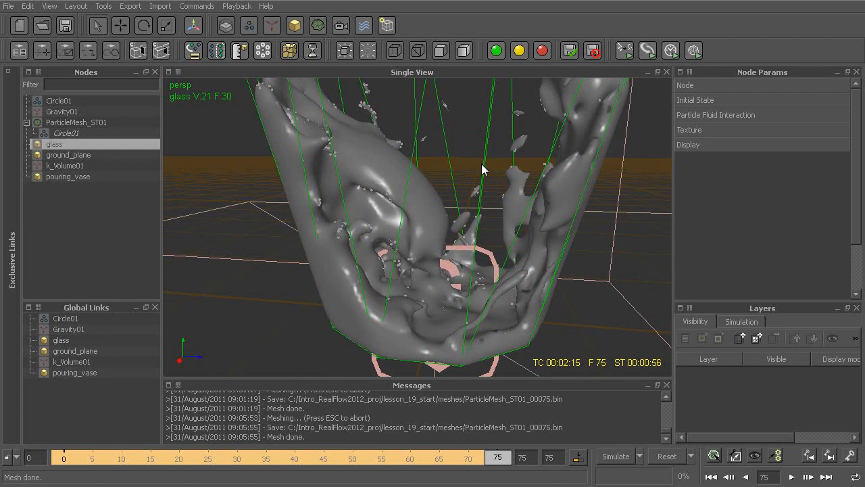
alt+right_drag(490, 163, 479, 192)
alt+drag(479, 193, 465, 215)
alt+right_drag(465, 214, 440, 197)
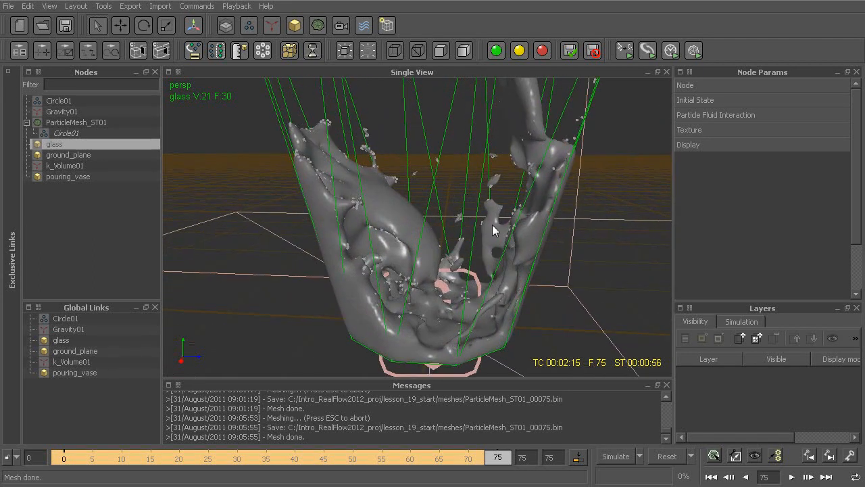
alt+right_drag(502, 292, 496, 265)
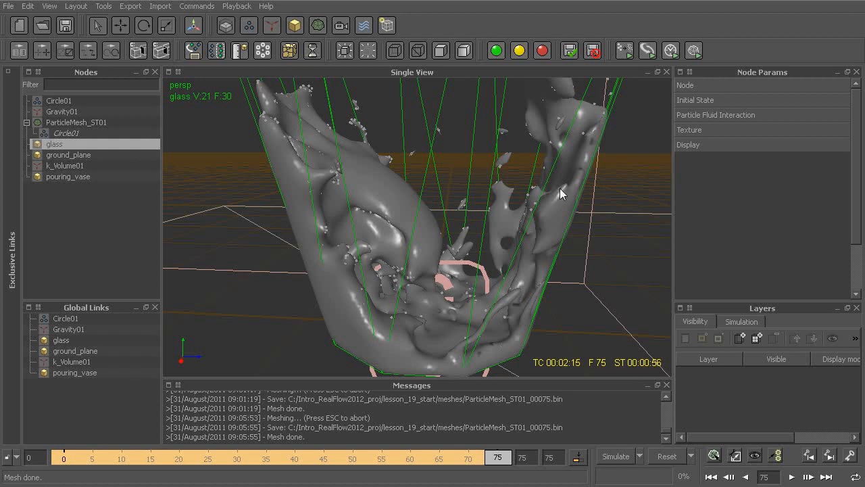
alt+right_drag(518, 215, 501, 292)
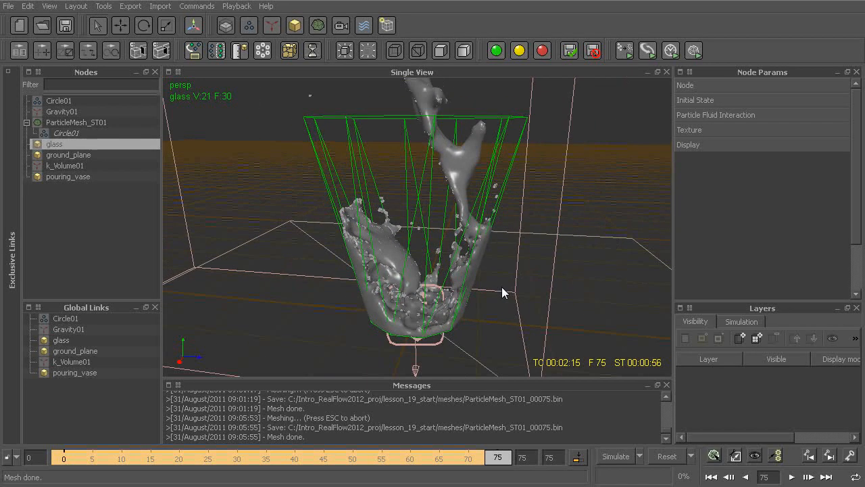
Step: Reset the simulation data, simulate with mesh building on while following the fluid leaving pouring_vase, and stop around frame 24
key(alt+r)
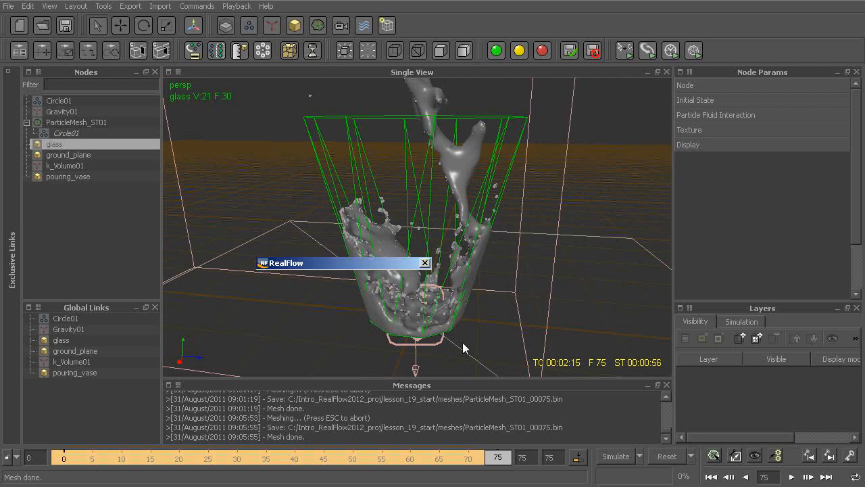
key(Return)
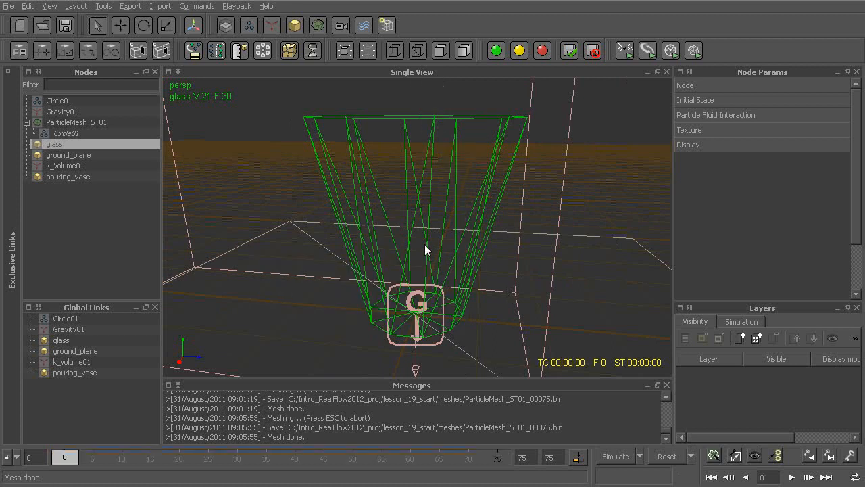
alt+middle_drag(396, 219, 401, 253)
key(alt+a)
alt+middle_drag(416, 171, 436, 230)
alt+right_drag(436, 231, 428, 242)
alt+middle_drag(420, 208, 436, 303)
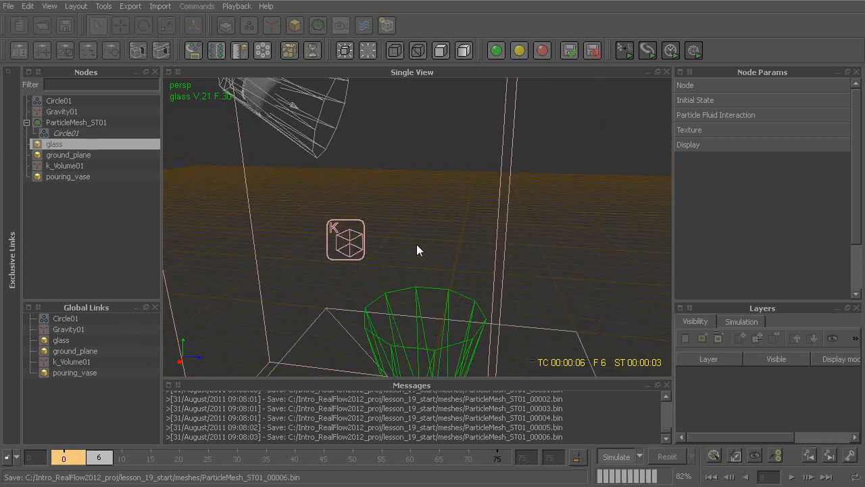
alt+middle_drag(264, 119, 364, 205)
alt+right_drag(365, 204, 418, 241)
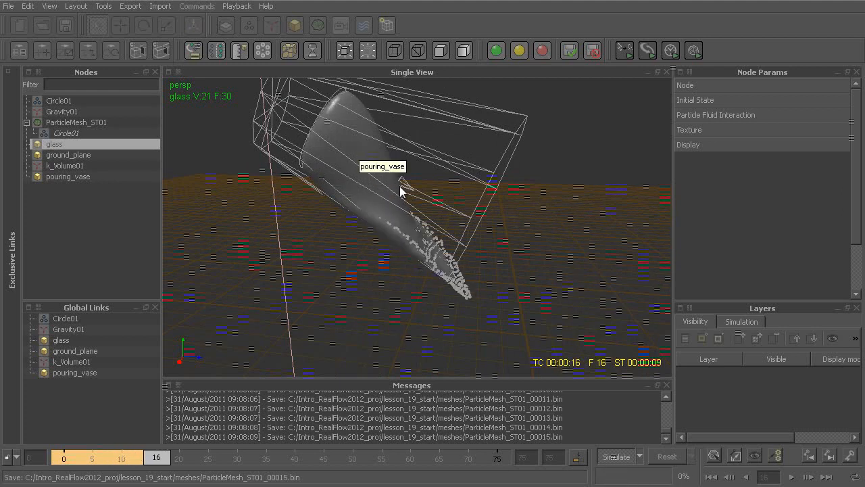
alt+drag(382, 169, 408, 271)
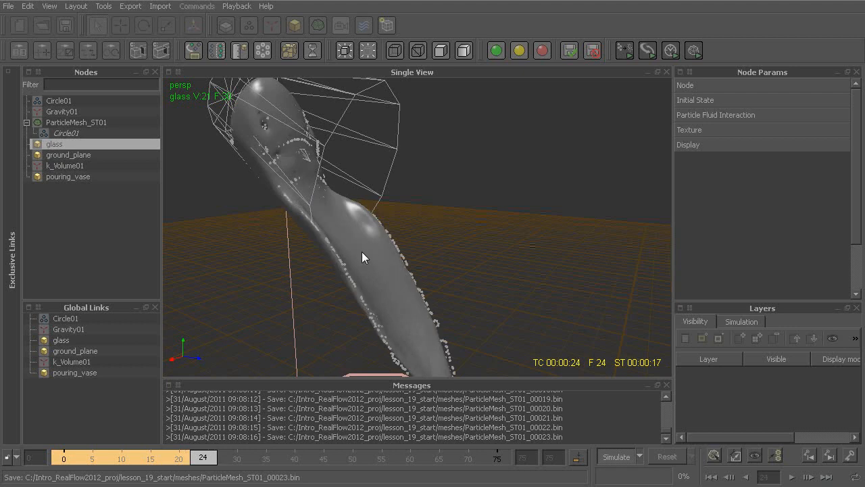
key(Escape)
Step: Go back to frame 12 and turn off Build for ParticleMesh_ST01
mouse_move(427, 299)
alt+mouse_down()
mouse_move(449, 256)
mouse_move(453, 265)
mouse_move(427, 234)
alt+mouse_up()
drag(195, 464, 133, 468)
click(85, 121)
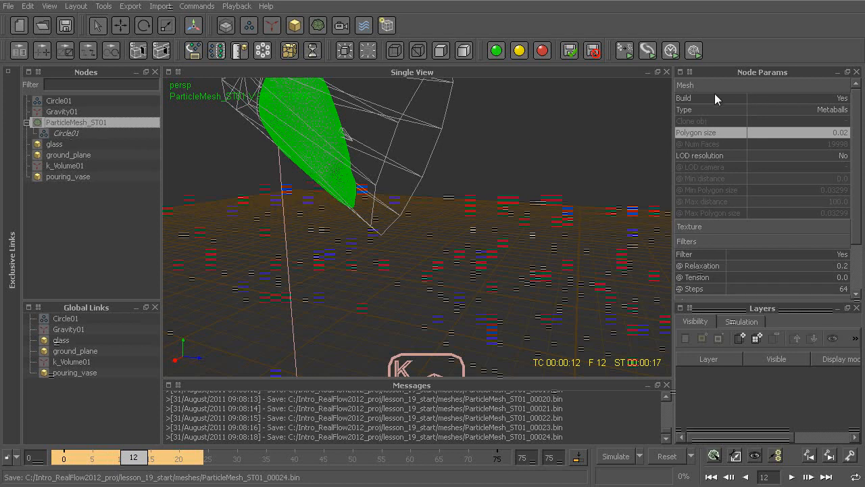
click(808, 98)
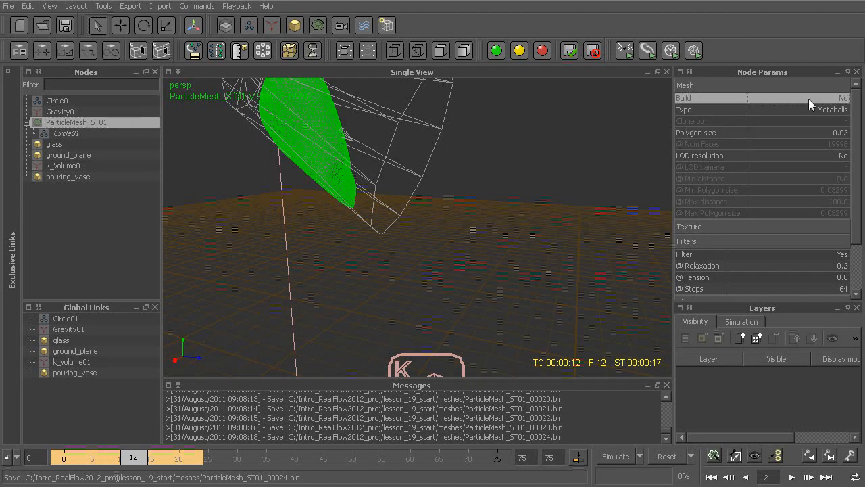
Step: Reset the simulation data, simulate the particles through frame 75 without meshing, and select the main Circle01 emitter
key(alt+r)
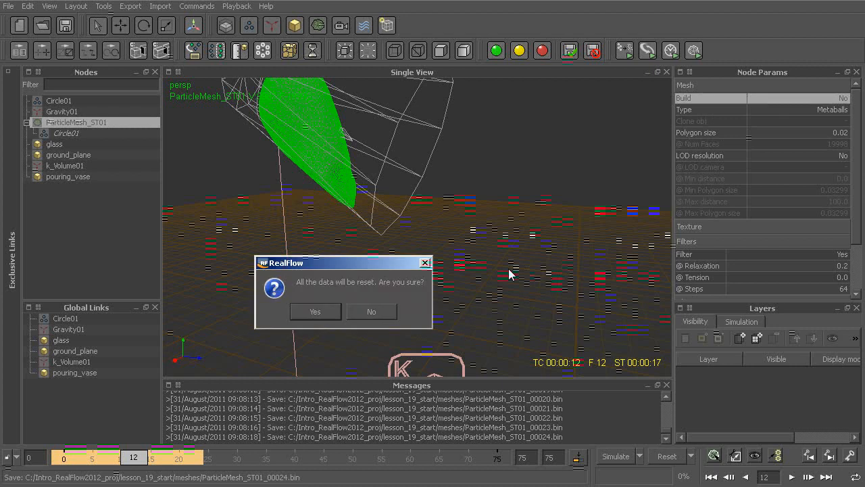
key(Return)
key(alt+a)
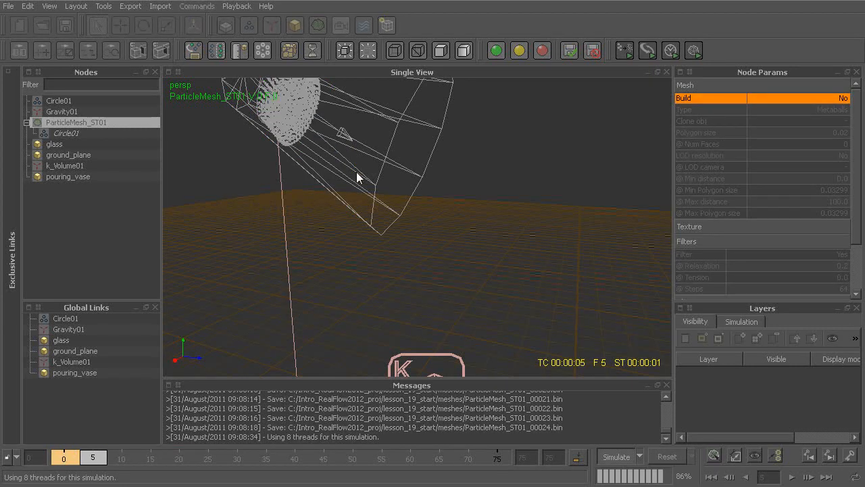
click(300, 118)
click(321, 122)
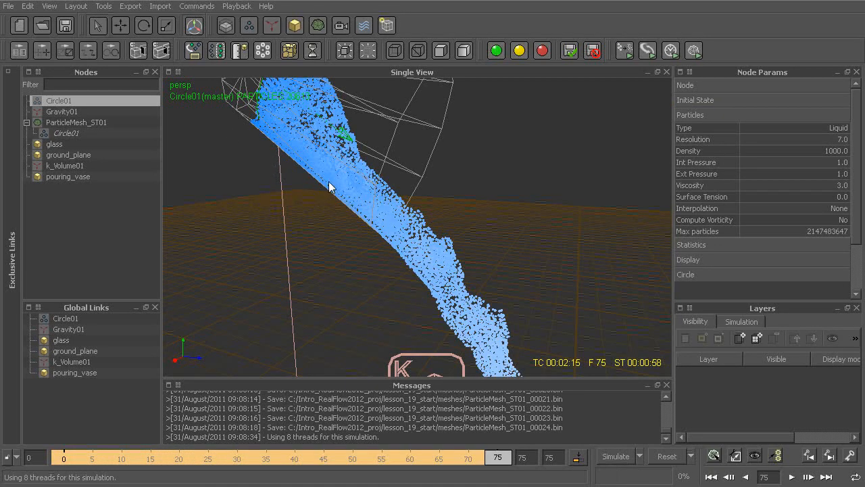
Step: Examine the simulated Circle01 particle stream at frame 75, from the vase down toward the glass
alt+drag(437, 265, 418, 193)
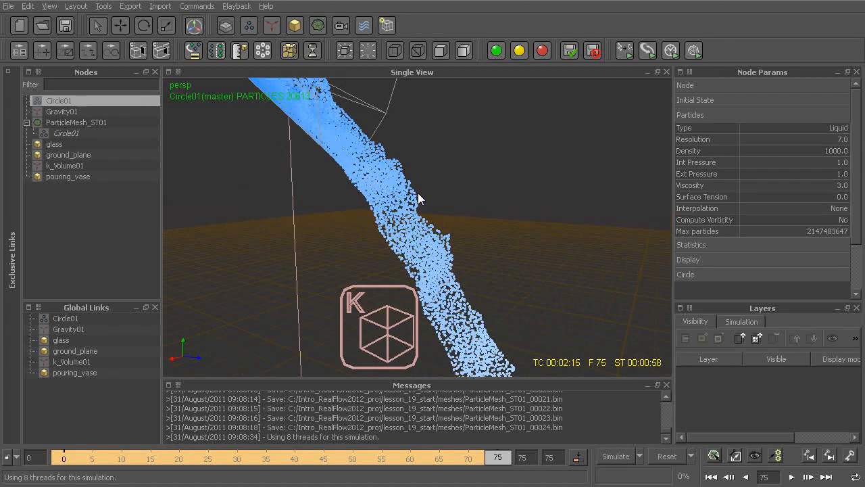
alt+middle_drag(443, 252, 445, 212)
scroll(445, 212, down, 4)
alt+right_drag(445, 212, 462, 247)
alt+middle_drag(461, 247, 448, 177)
alt+drag(447, 178, 488, 249)
alt+middle_drag(488, 255, 457, 332)
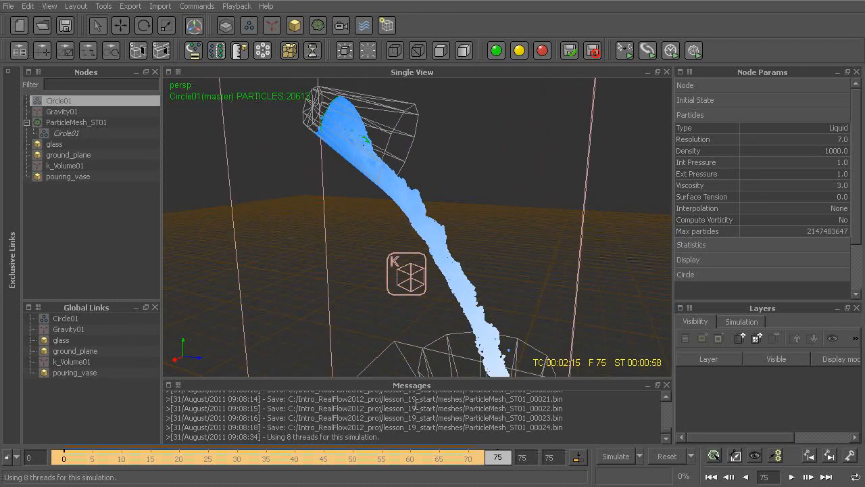
Step: Turn on Build for ParticleMesh_ST01, build its mesh from frame 0 through 75 without resimulating, and scrub back to frame 59
drag(428, 460, 60, 466)
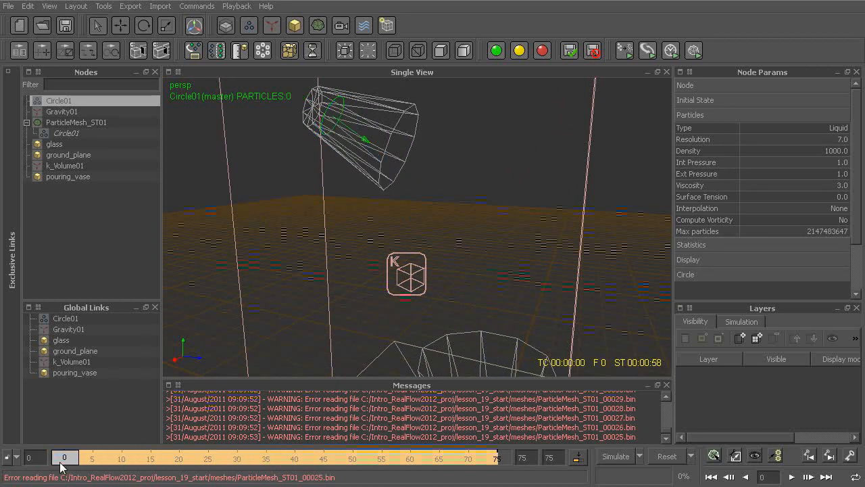
click(80, 121)
click(805, 100)
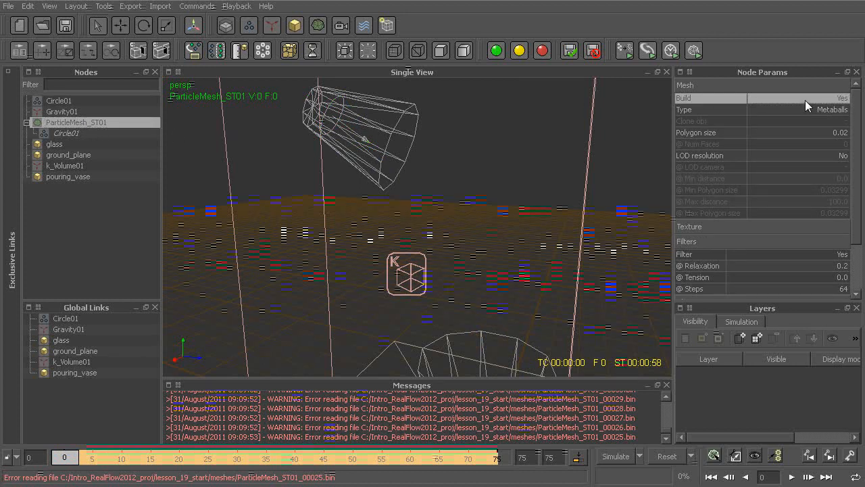
click(694, 51)
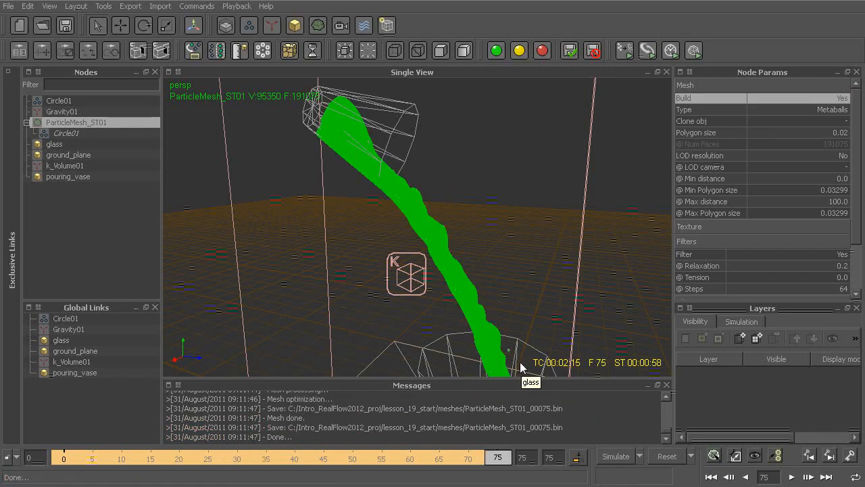
drag(500, 458, 405, 466)
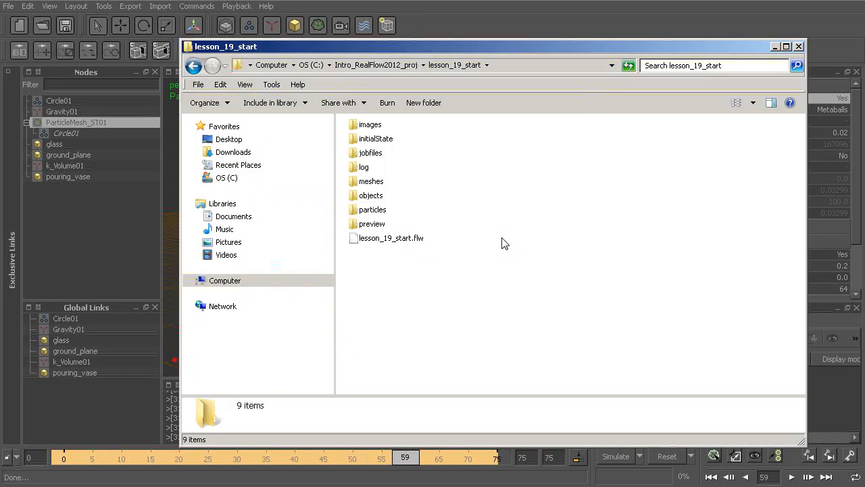
Step: Open the meshes folder inside the lesson_19_start project directory
drag(432, 53, 457, 37)
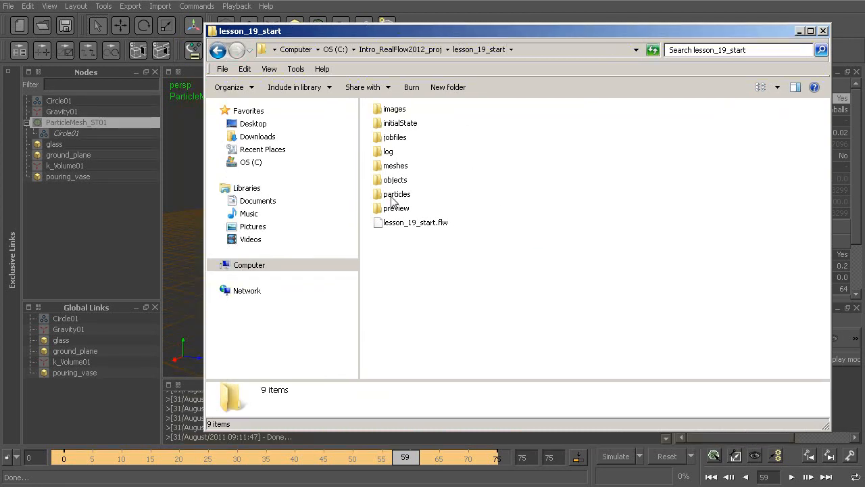
click(391, 170)
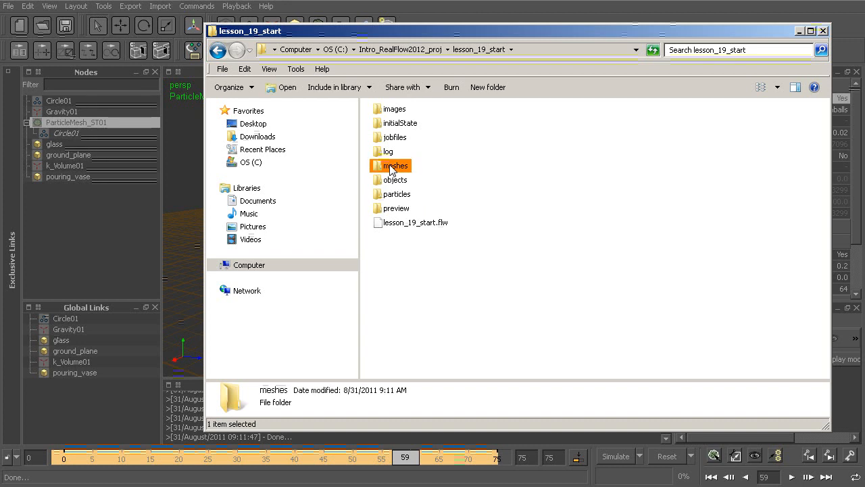
double_click(391, 170)
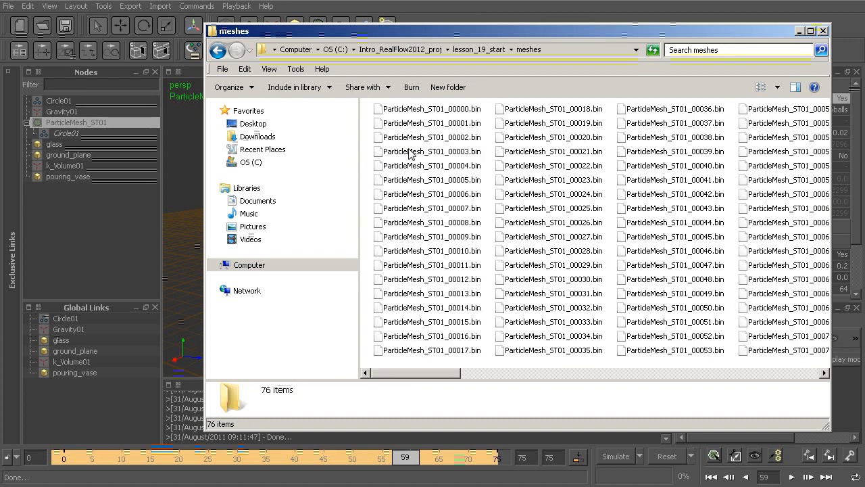
Step: Look through the ParticleMesh_ST01 .bin files frame by frame and return to ParticleMesh_ST01_00000.bin
click(436, 111)
click(439, 137)
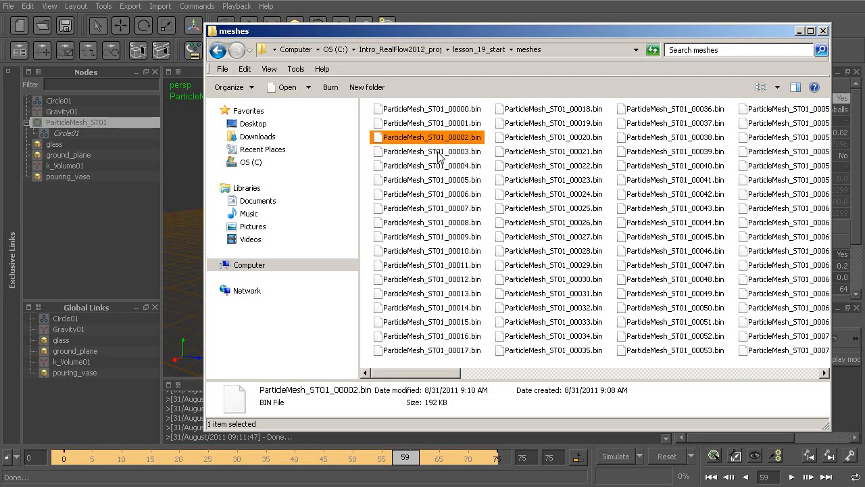
click(438, 151)
click(439, 166)
click(437, 181)
click(435, 194)
click(435, 209)
click(435, 223)
click(434, 237)
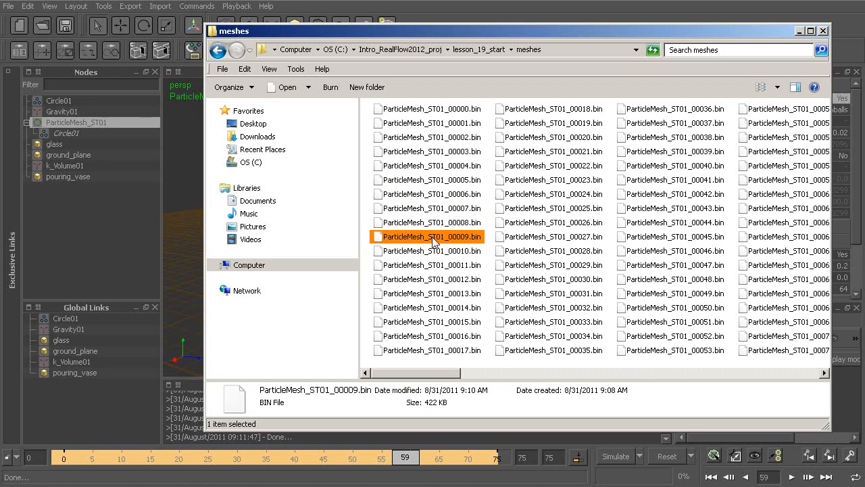
click(433, 251)
click(434, 266)
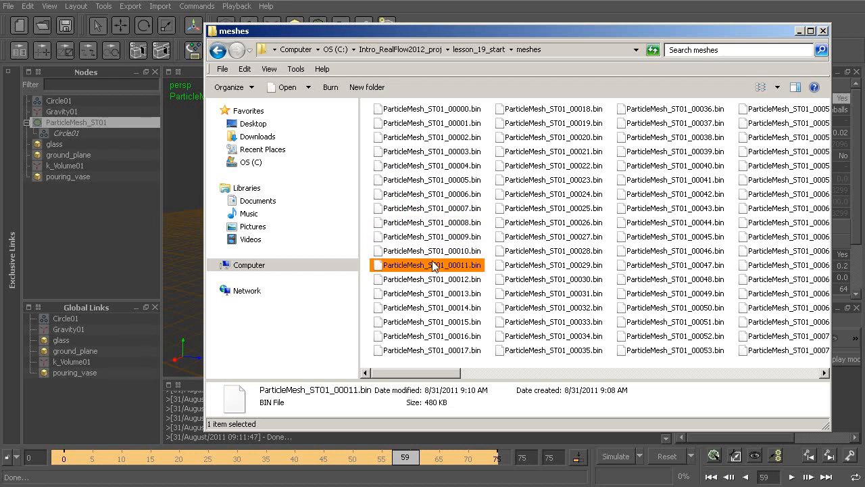
click(433, 110)
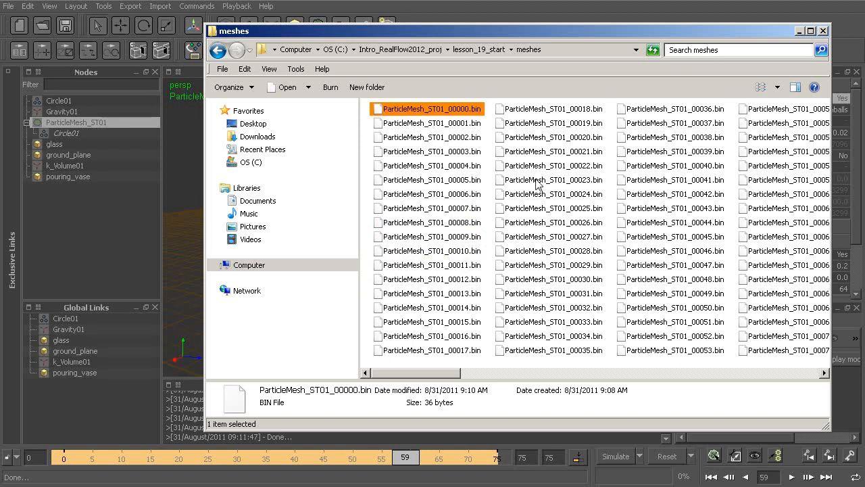
Step: Switch to Maya and import ParticleMesh_ST01_00000.bin from the lesson_19_start meshes folder
mouse_move(533, 222)
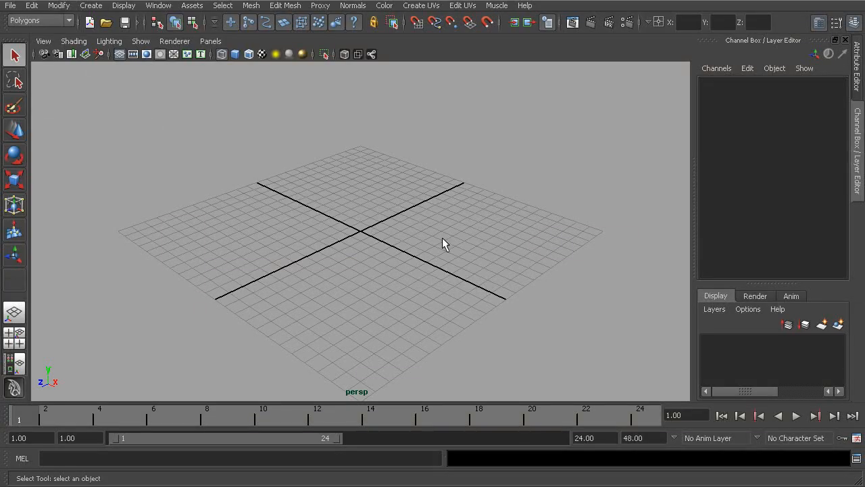
click(10, 6)
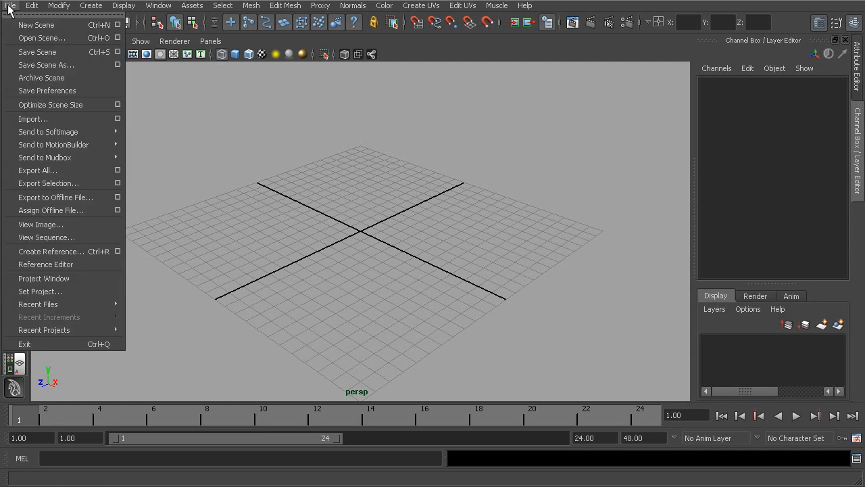
click(58, 119)
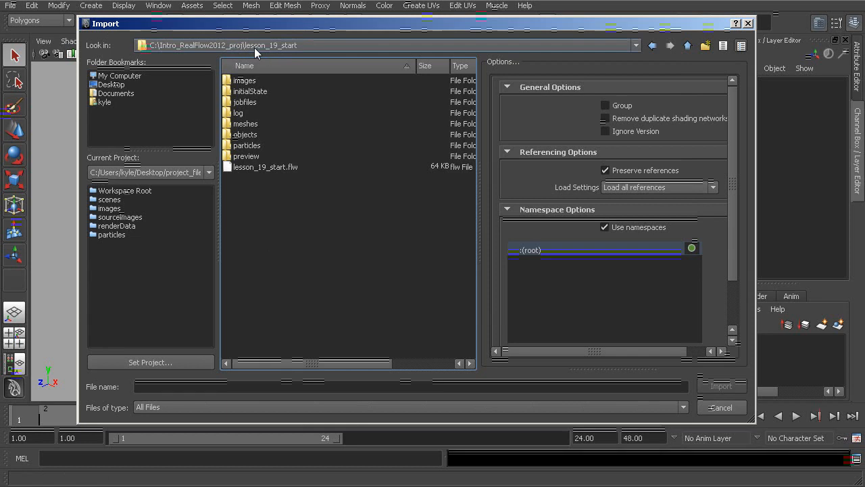
click(241, 125)
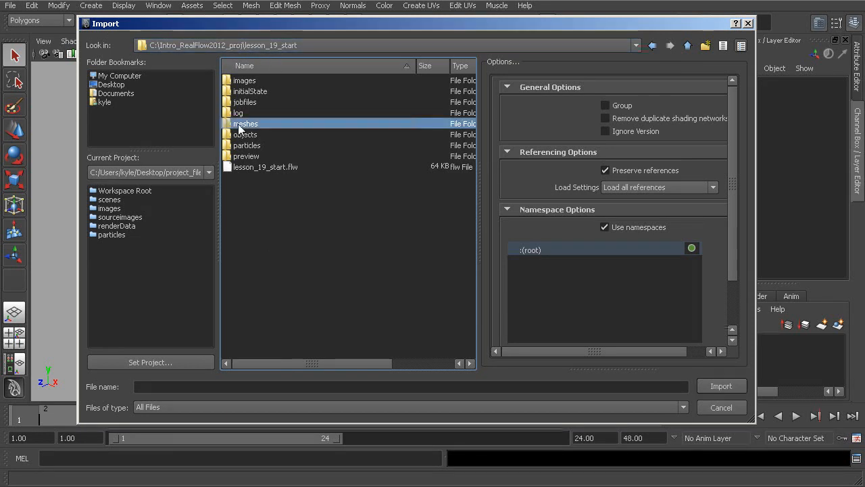
double_click(236, 124)
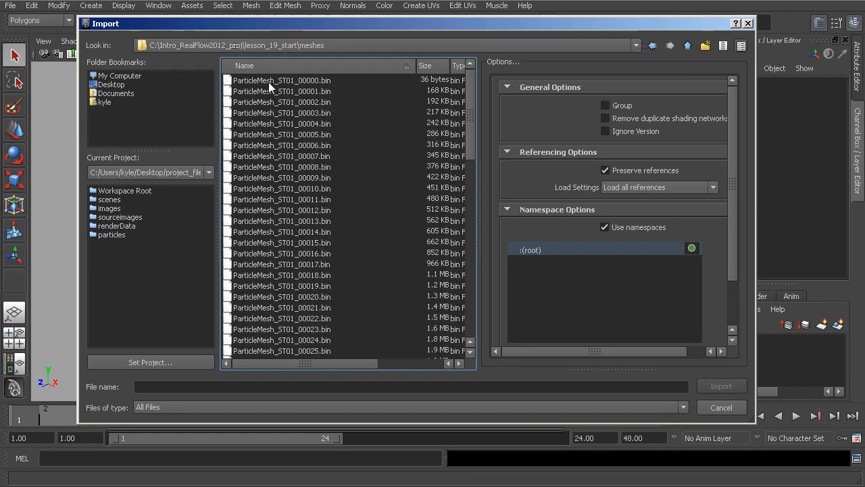
click(269, 82)
click(719, 386)
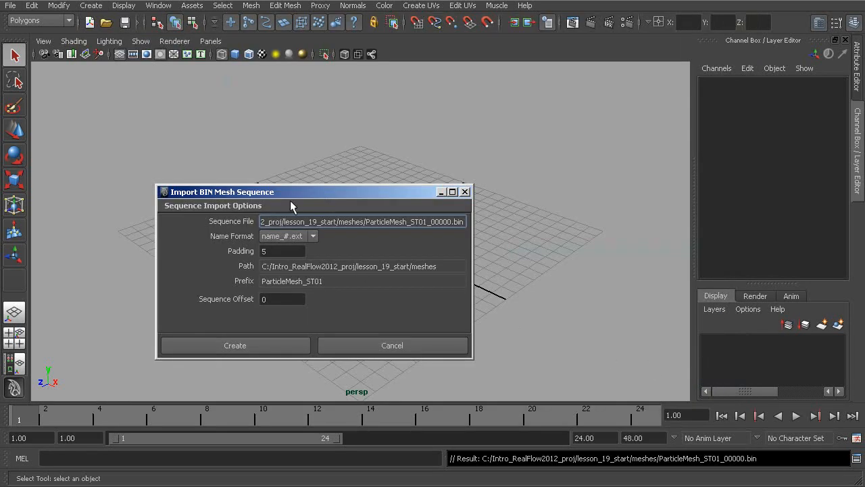
drag(292, 192, 327, 142)
click(300, 298)
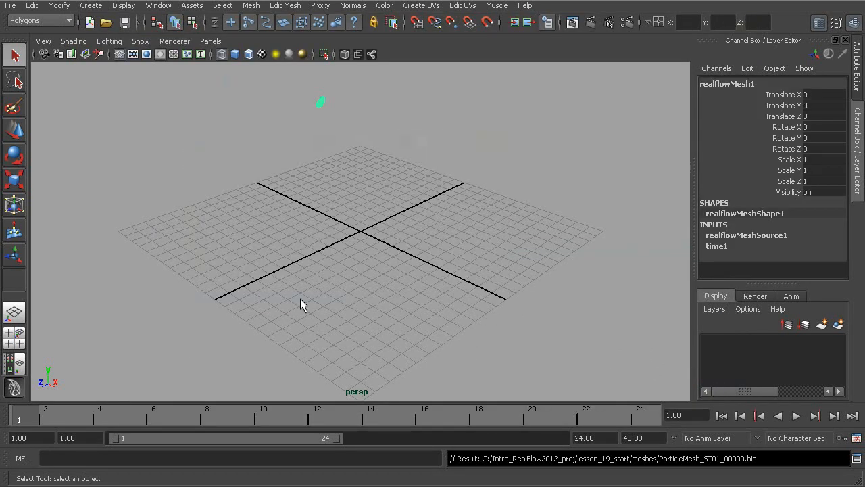
Step: Scrub the imported mesh animation to frame 39 and set the playback end time to 75
drag(329, 438, 598, 437)
drag(34, 411, 529, 409)
click(598, 437)
text(75)
key(Return)
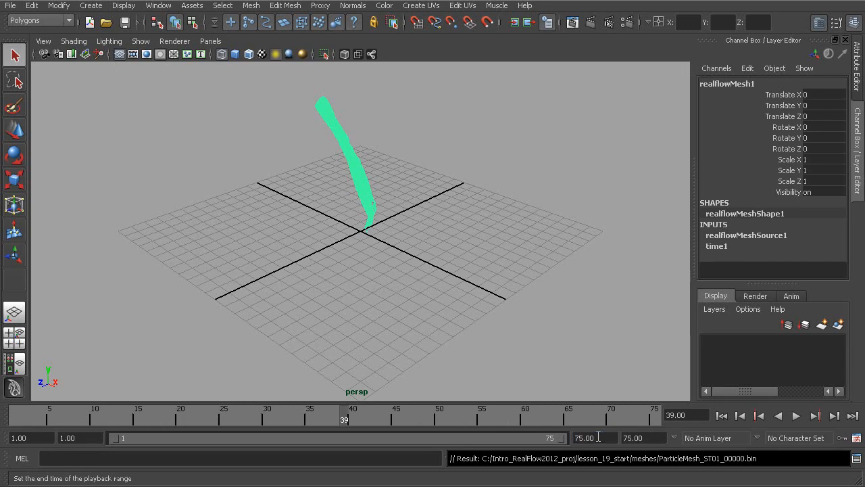
Step: Play the imported mesh sequence, examine the pour into the glass up close in smooth shading, and stop playback at frame 71
key(alt+v)
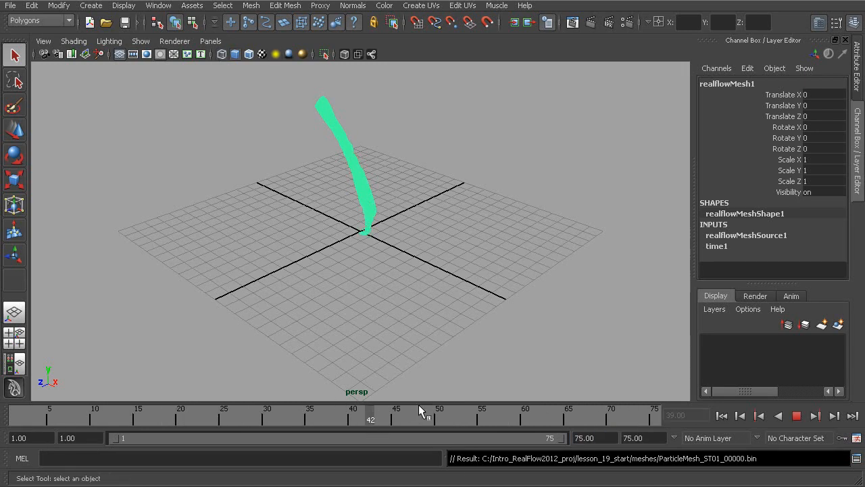
alt+drag(418, 332, 444, 315)
alt+middle_drag(326, 282, 352, 309)
alt+right_drag(353, 310, 458, 336)
alt+middle_drag(458, 336, 430, 357)
alt+right_drag(430, 357, 468, 356)
click(468, 356)
alt+middle_drag(420, 310, 383, 292)
alt+right_drag(382, 291, 449, 309)
alt+middle_drag(449, 309, 447, 333)
alt+right_drag(447, 332, 456, 338)
mouse_move(457, 337)
alt+mouse_down()
mouse_move(518, 332)
mouse_move(246, 327)
mouse_move(153, 315)
mouse_move(301, 332)
mouse_move(469, 326)
alt+mouse_up()
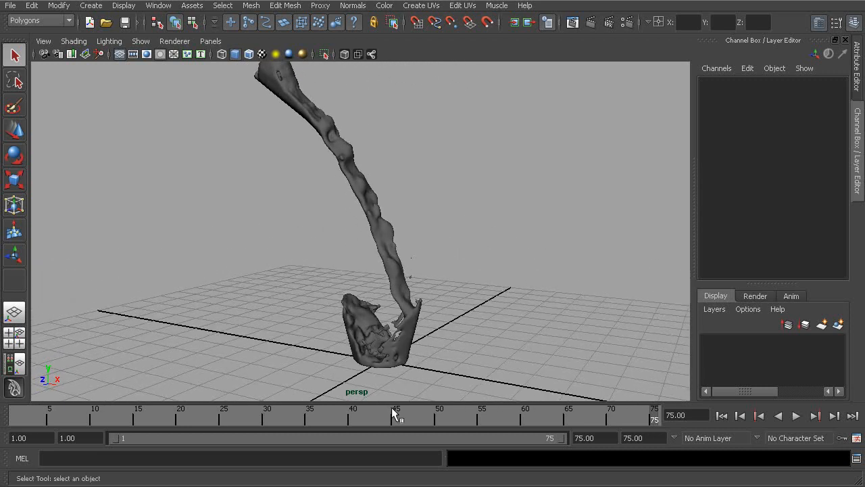
key(alt+v)
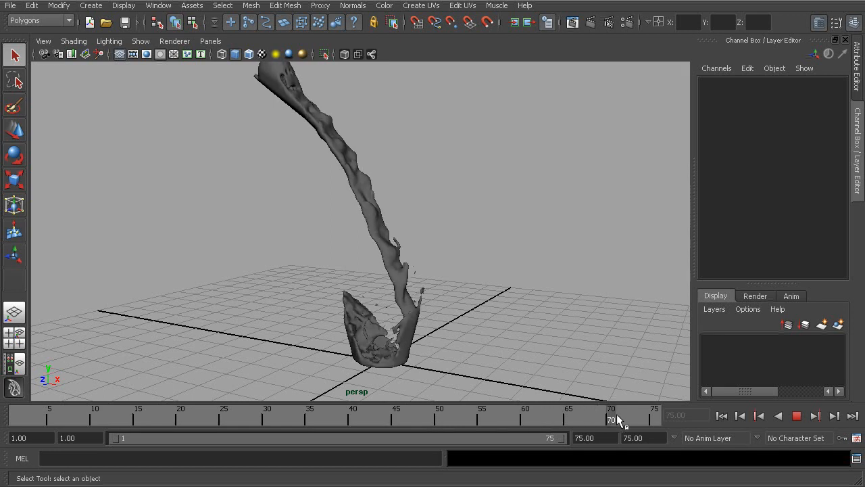
click(616, 413)
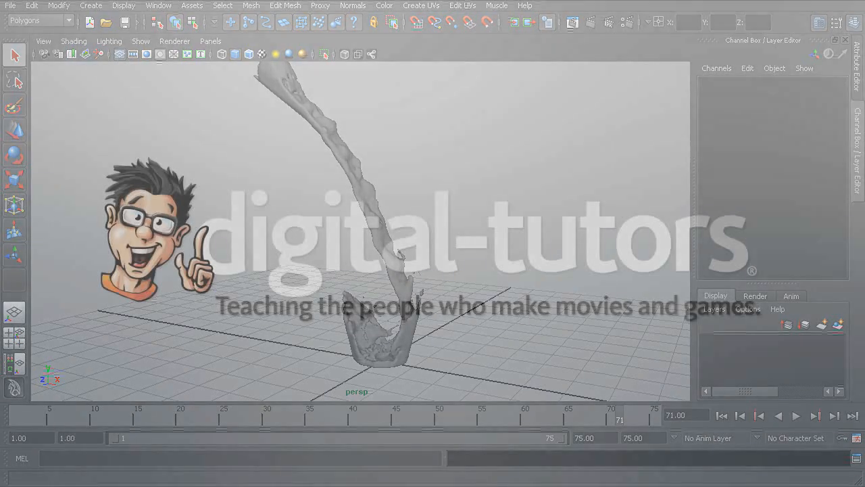